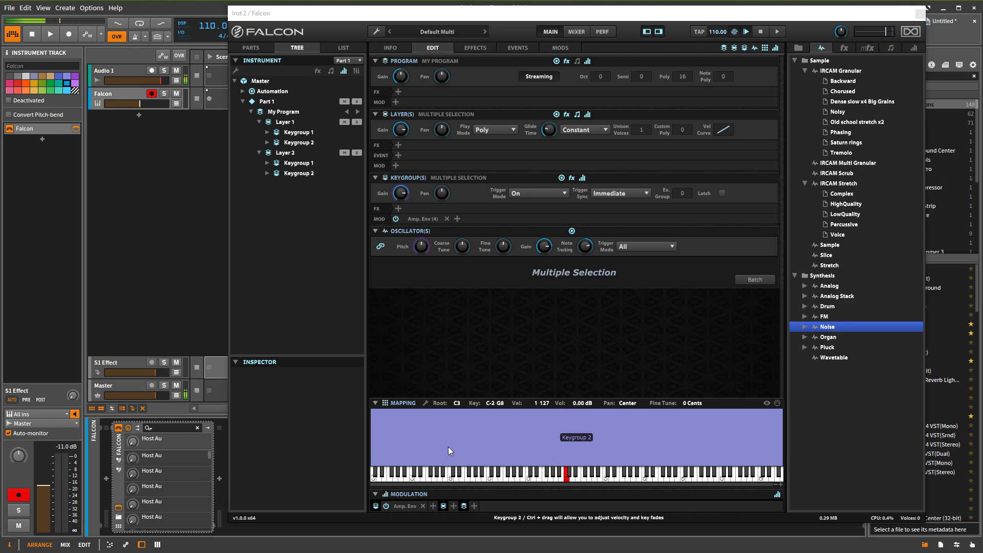
Hide the instrument tree panel and bring it back.
mouse_move(552, 246)
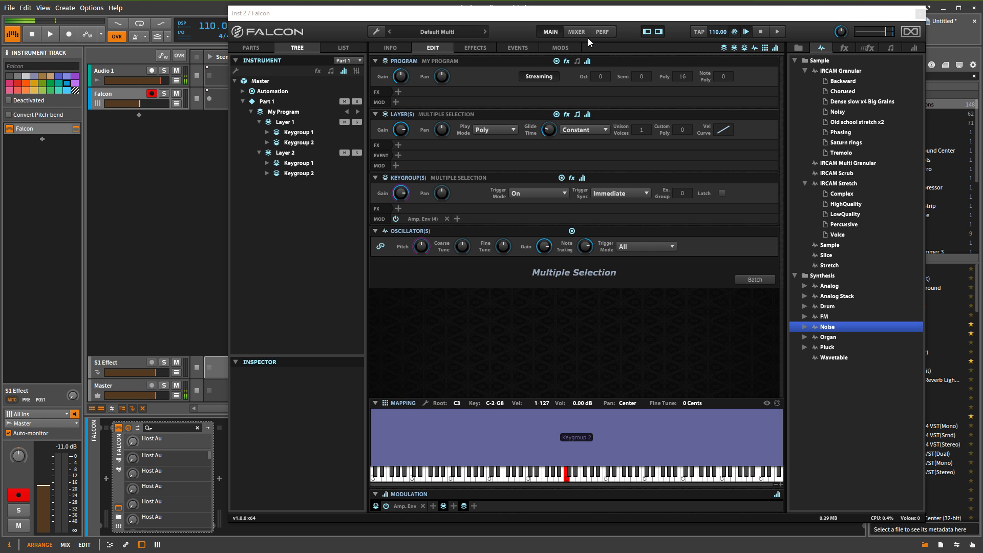
click(646, 29)
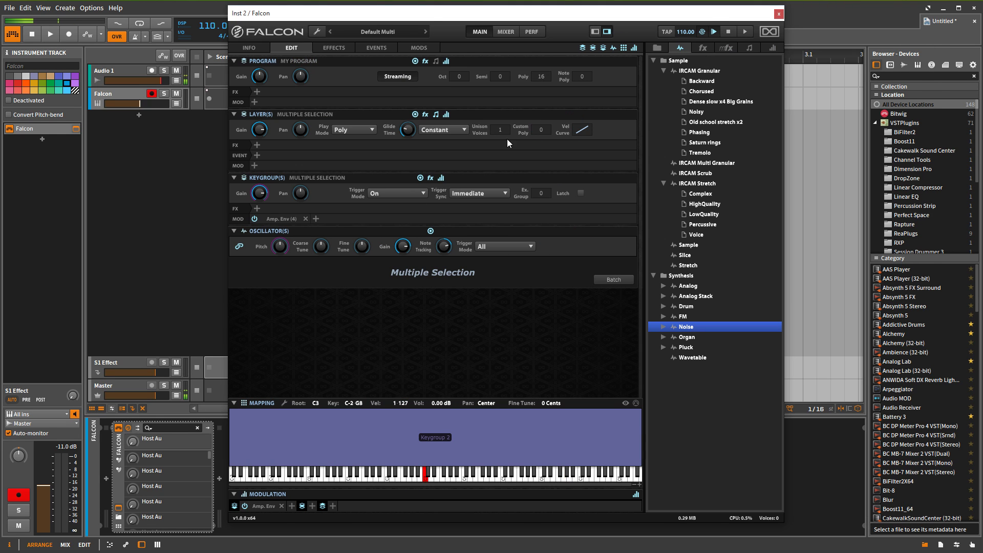
click(594, 31)
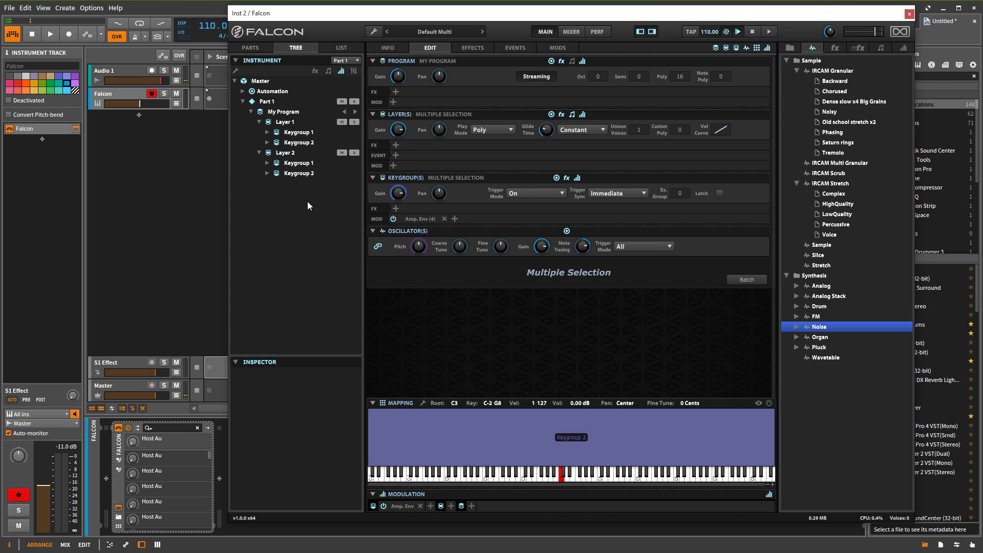
Add a new program LFO on My Program's Program Gain and expand LFO 1 to show its Volume target.
click(291, 110)
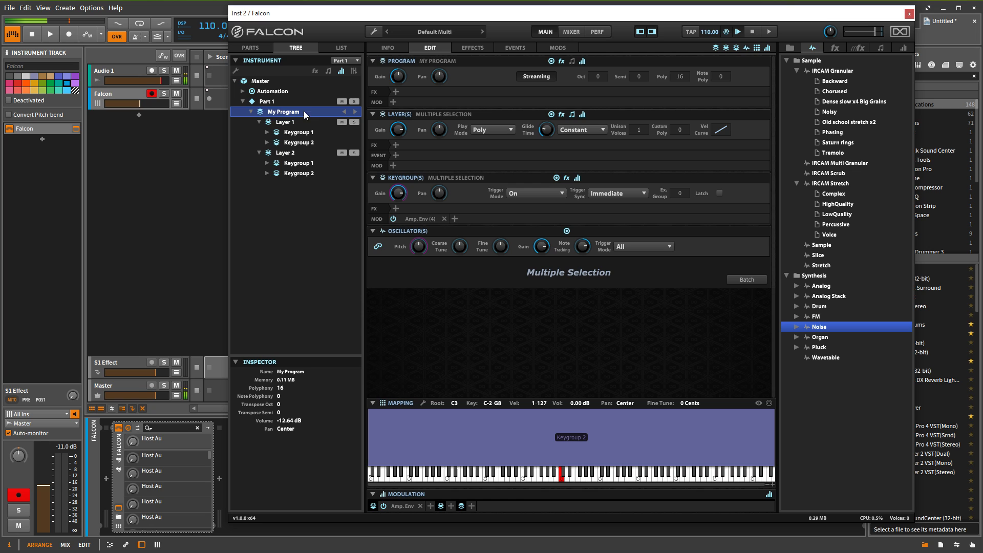
right_click(400, 77)
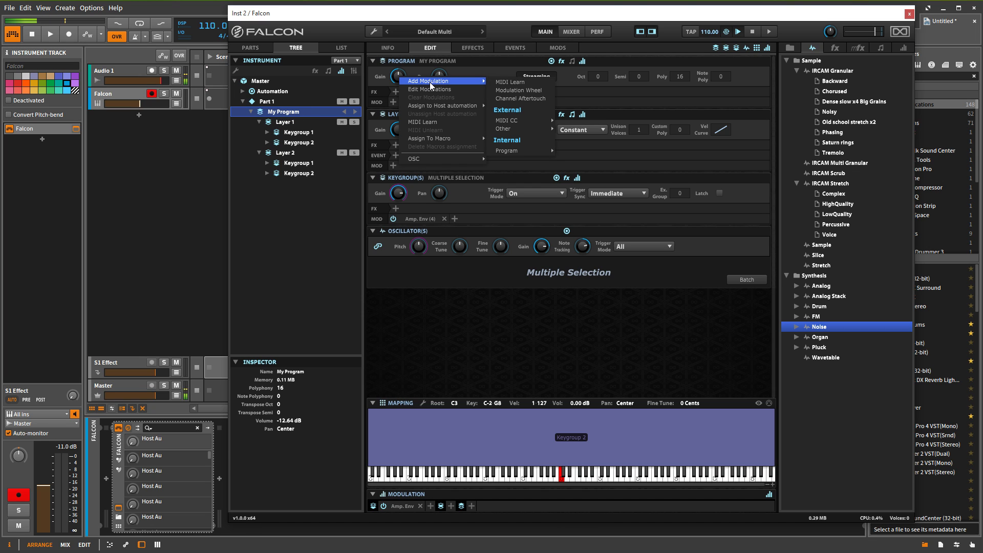
mouse_move(531, 149)
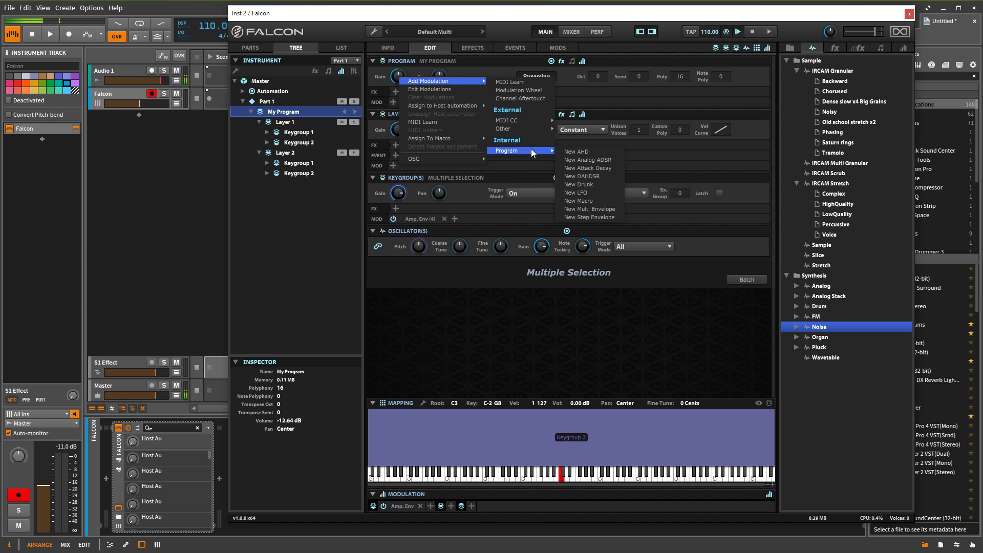
click(582, 194)
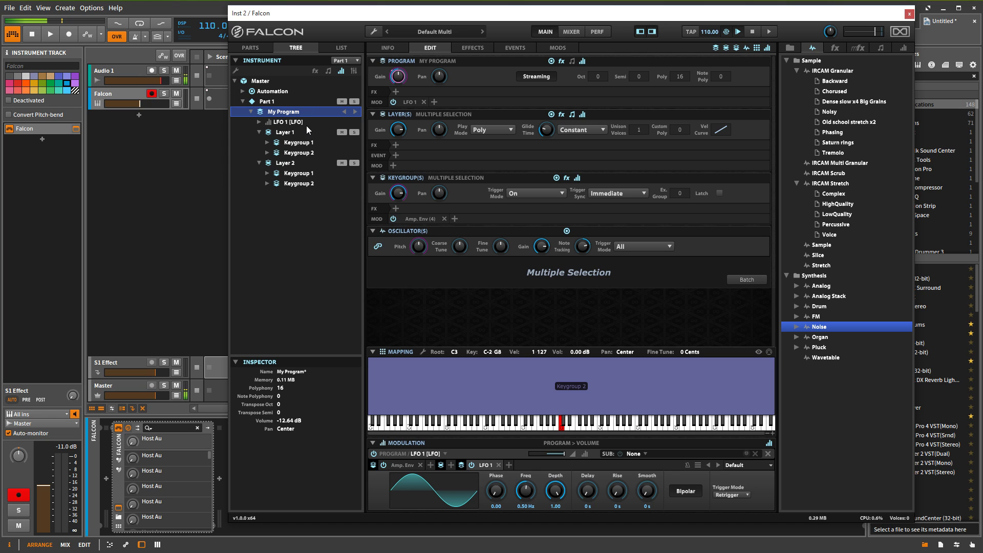
click(258, 122)
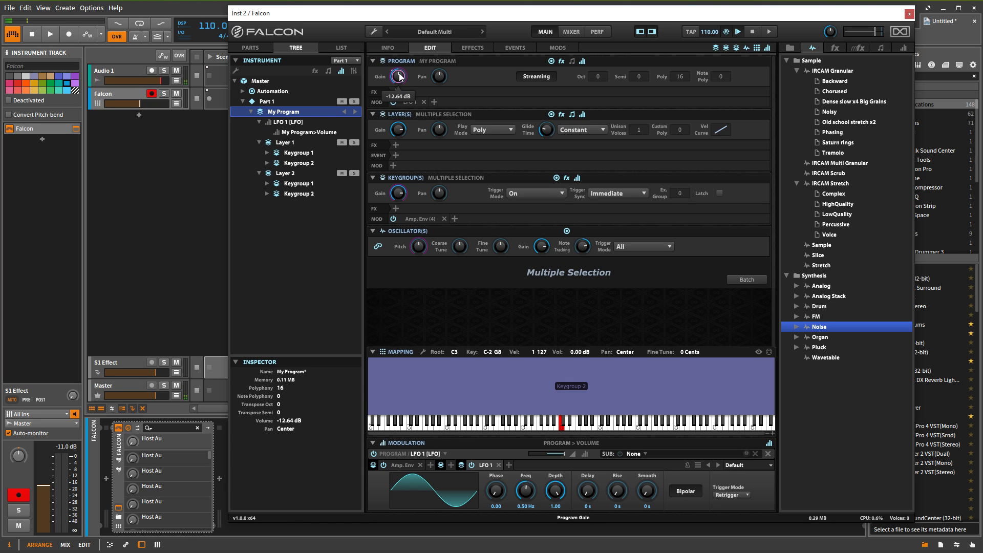
Remove the LFO 1 node from the Tree with Remove Node.
click(287, 122)
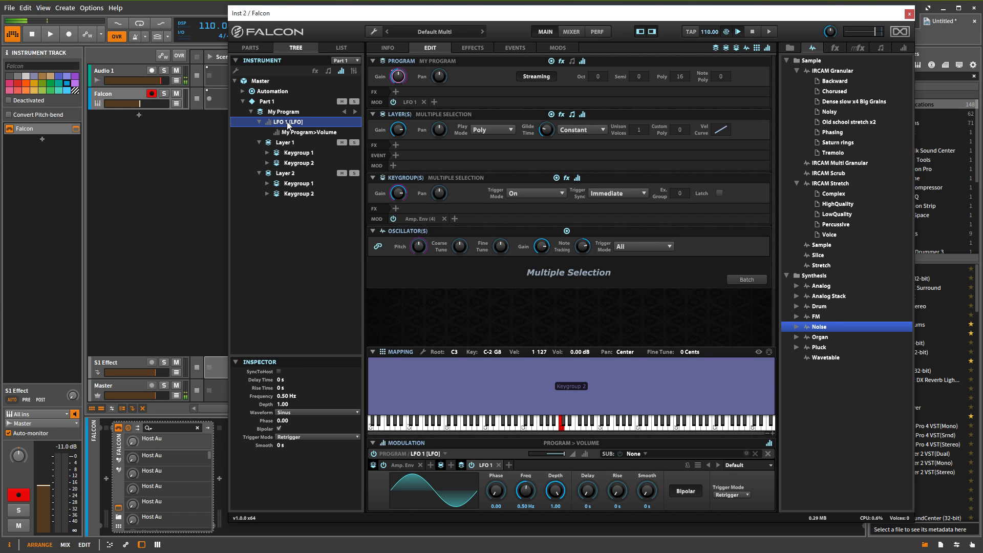
right_click(287, 123)
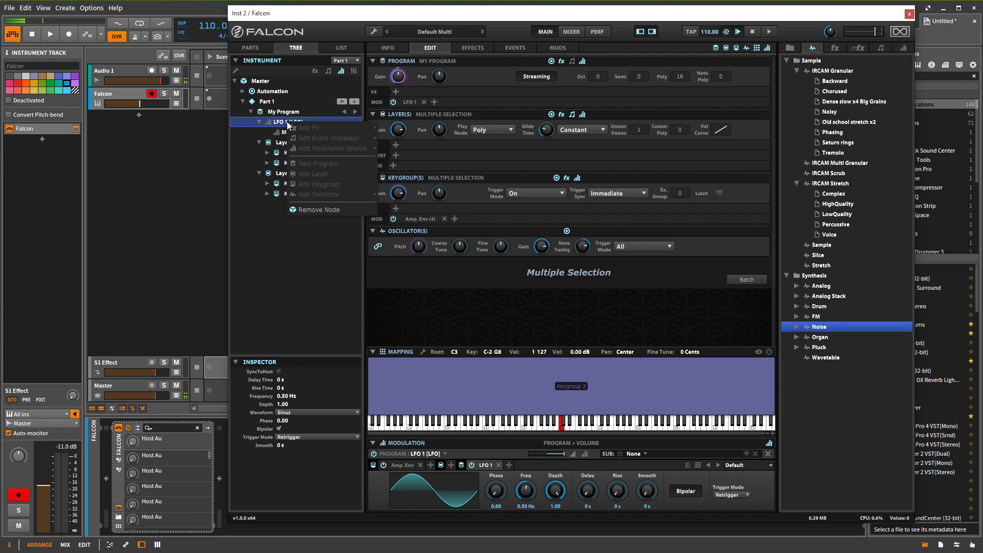
click(310, 209)
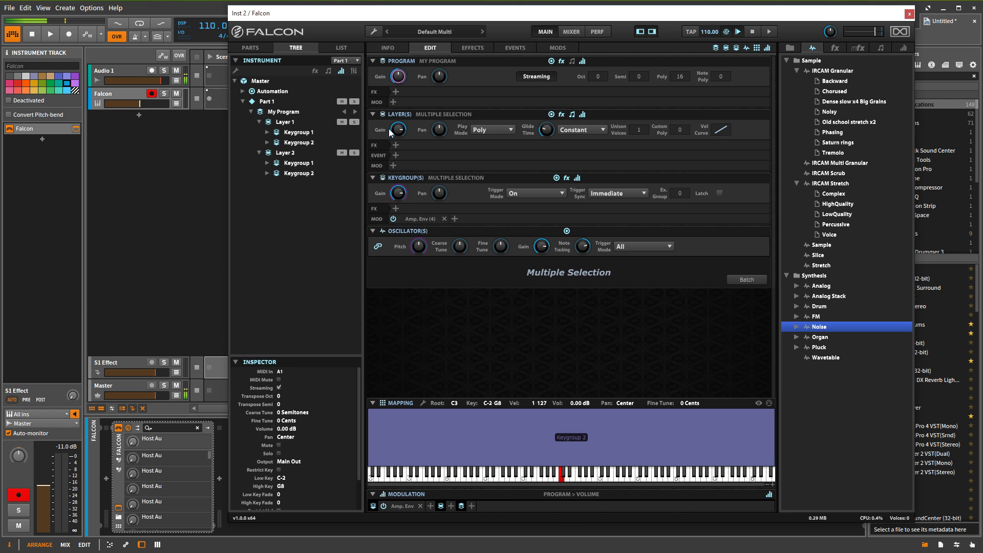
mouse_move(403, 195)
Add a program LFO on Keygroup Gain and expand LFO 1 to show its four Keygroup>Volume targets.
right_click(400, 190)
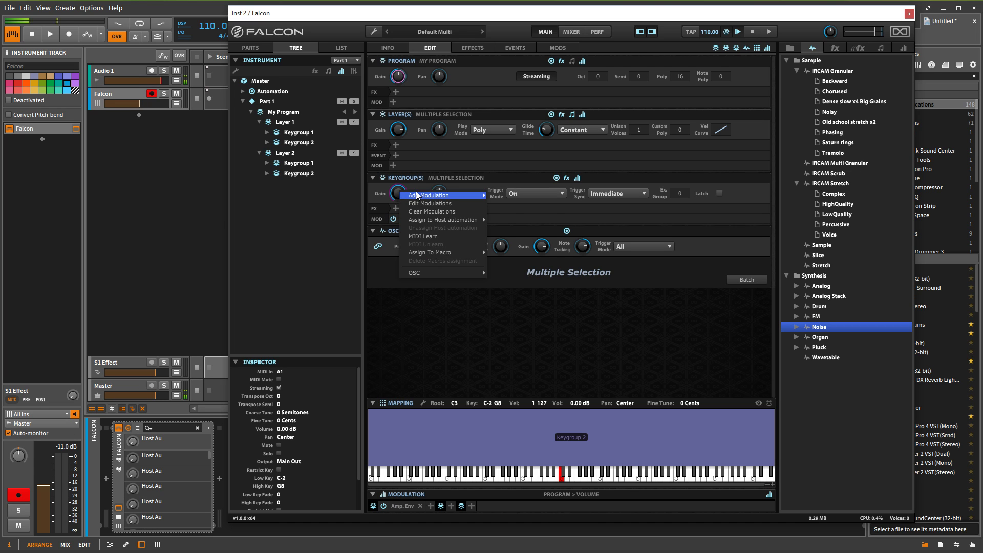
mouse_move(432, 194)
mouse_move(523, 331)
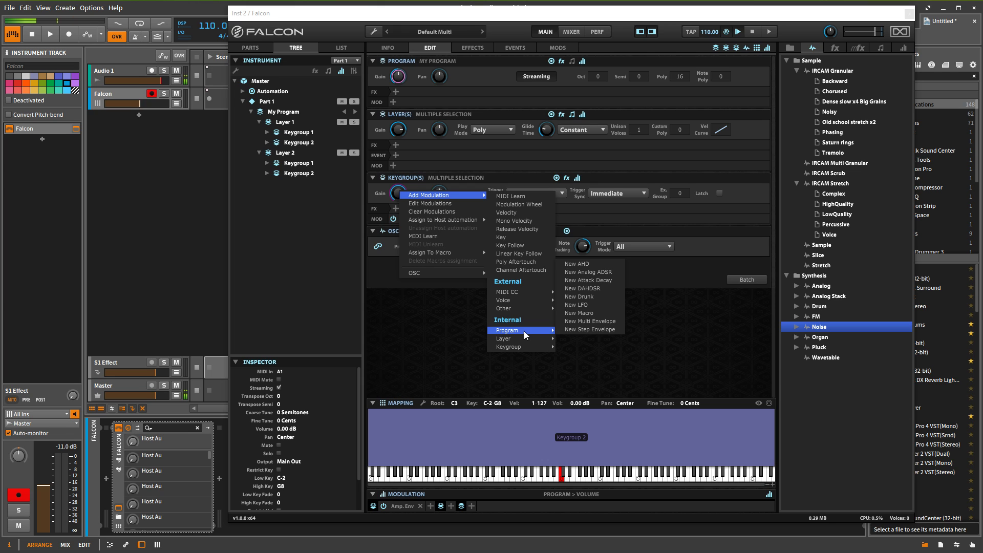
click(585, 306)
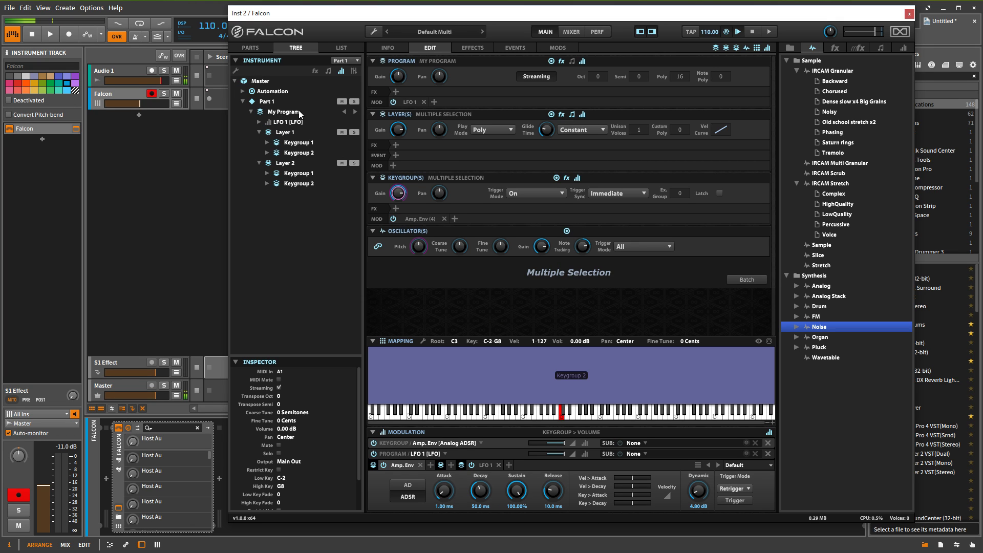
click(259, 122)
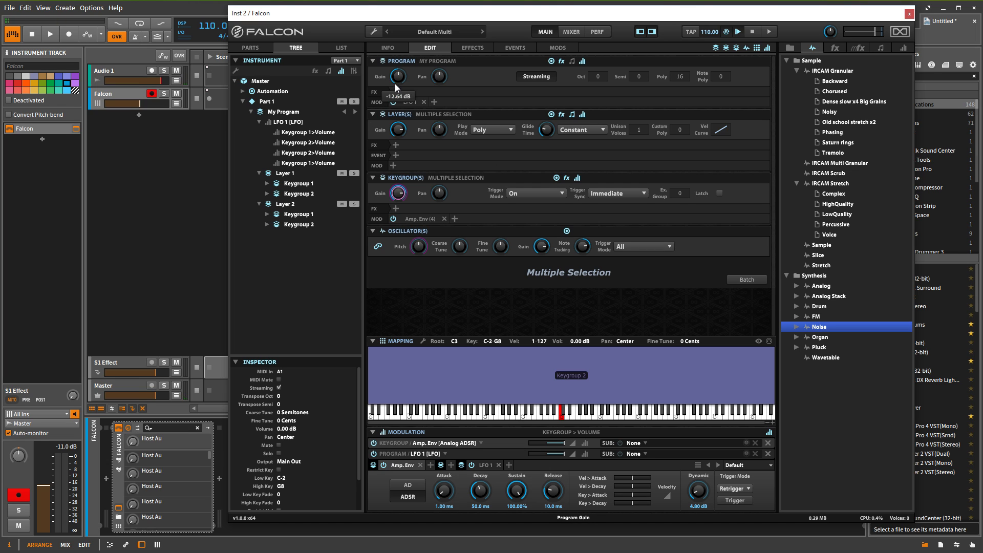
mouse_move(402, 80)
mouse_move(399, 193)
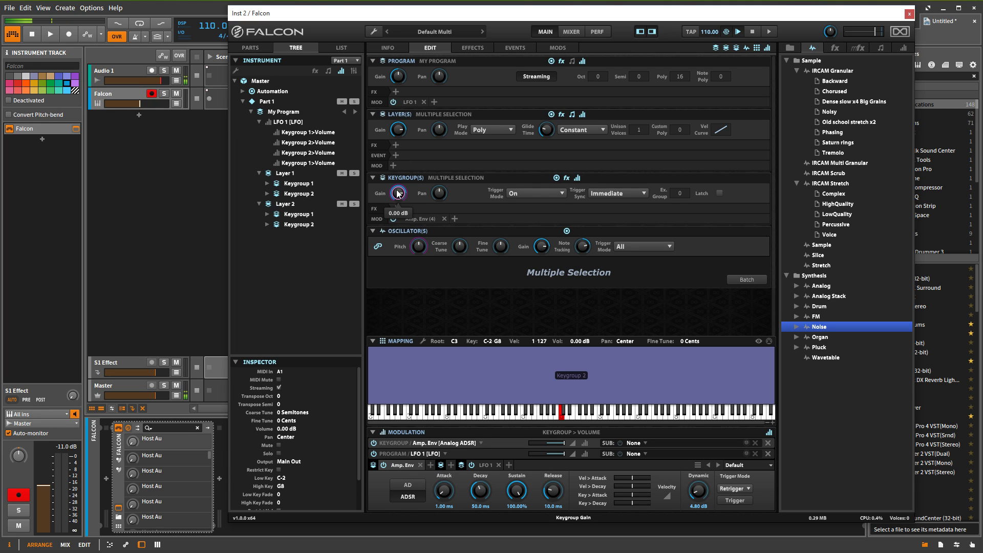
Raise LFO 1's Freq above 0.50 Hz, then remove the LFO 1 node.
mouse_move(392, 131)
click(296, 123)
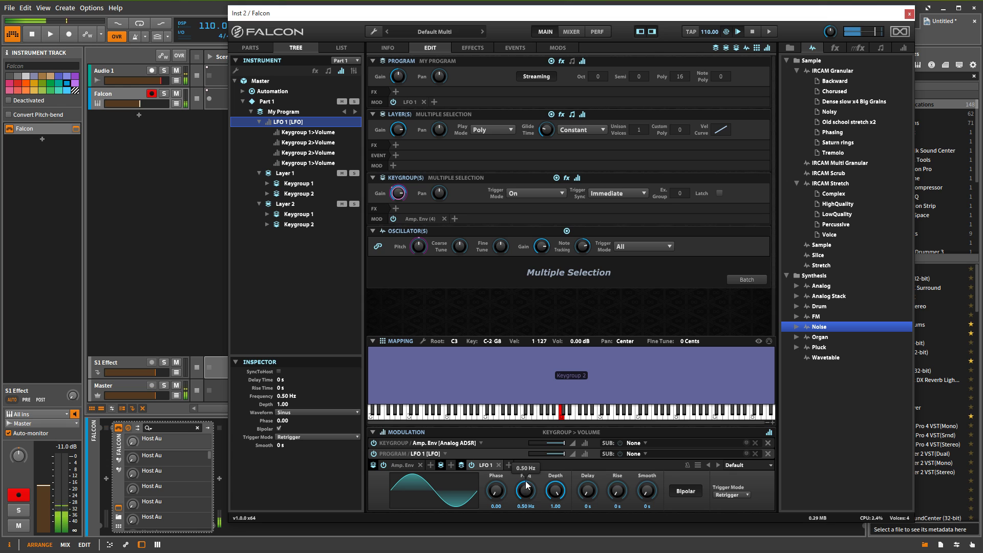
drag(526, 495, 518, 457)
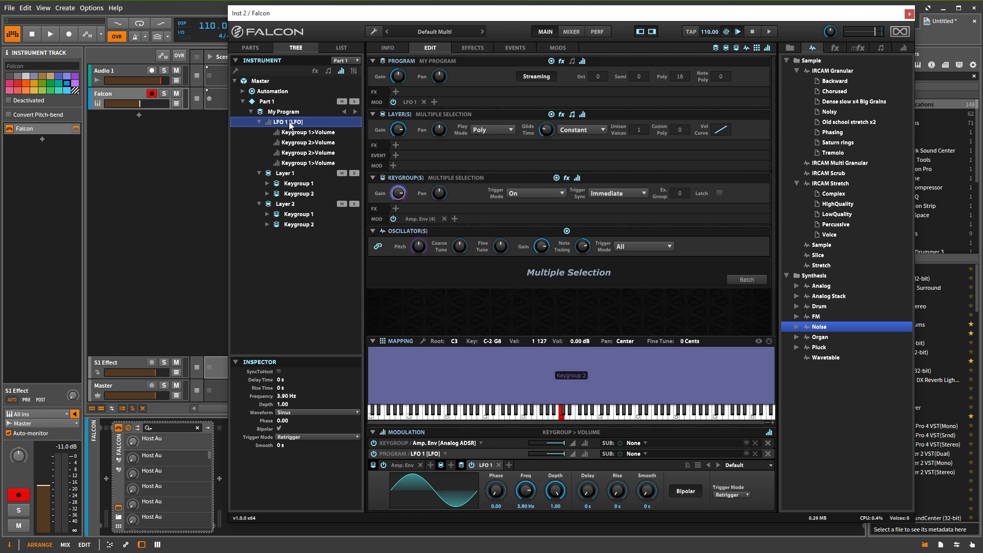
right_click(296, 124)
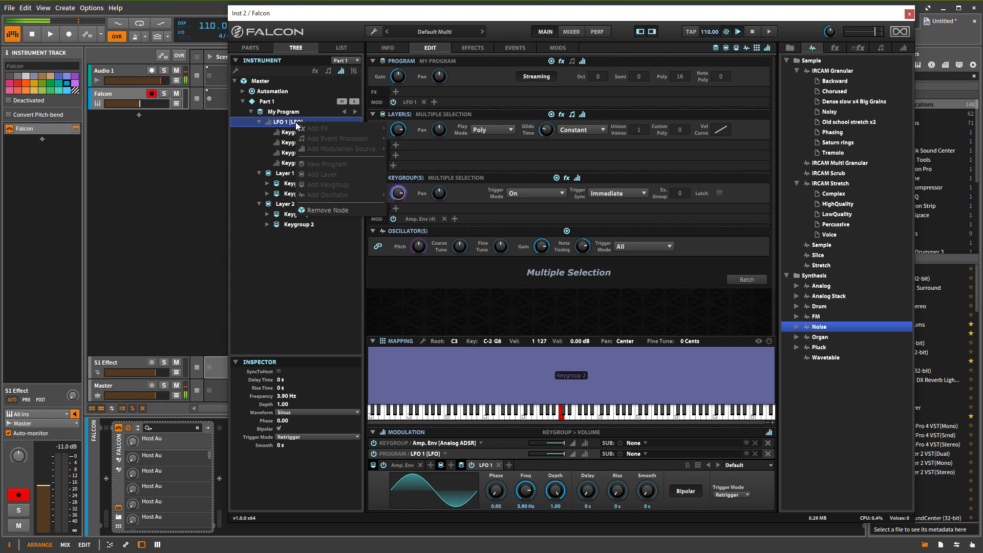
click(333, 212)
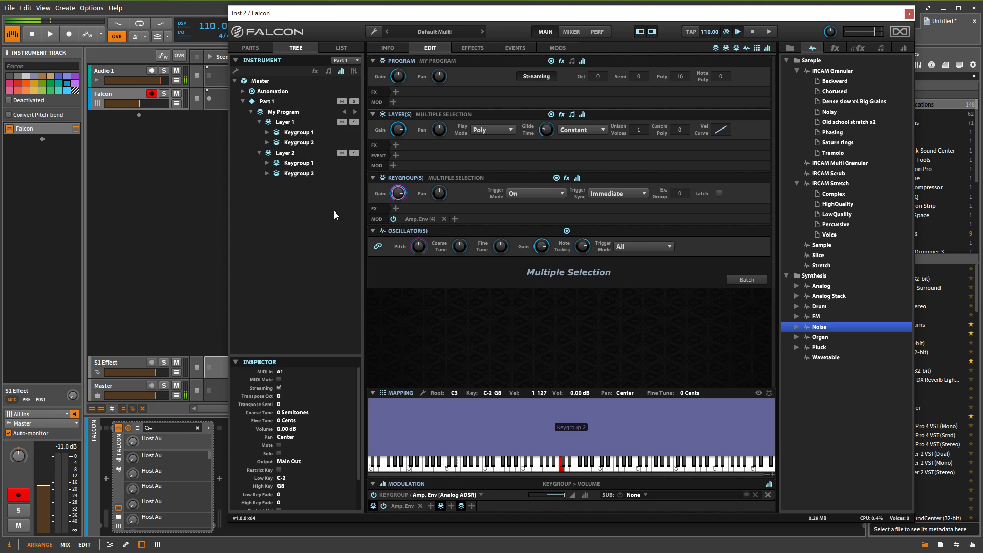
Add a keygroup-level LFO to Keygroup Gain, giving each keygroup an LFO 1.
right_click(398, 194)
mouse_move(433, 198)
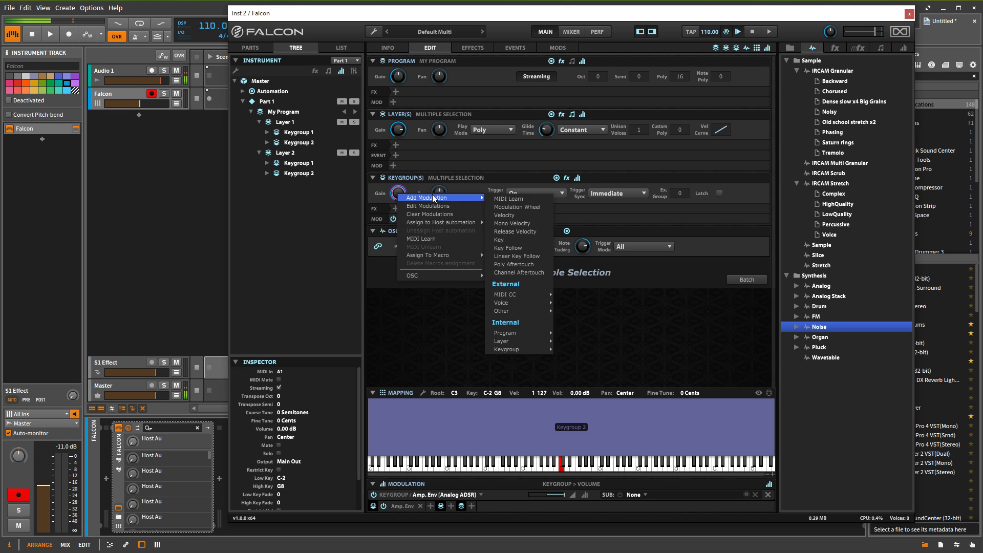
mouse_move(526, 349)
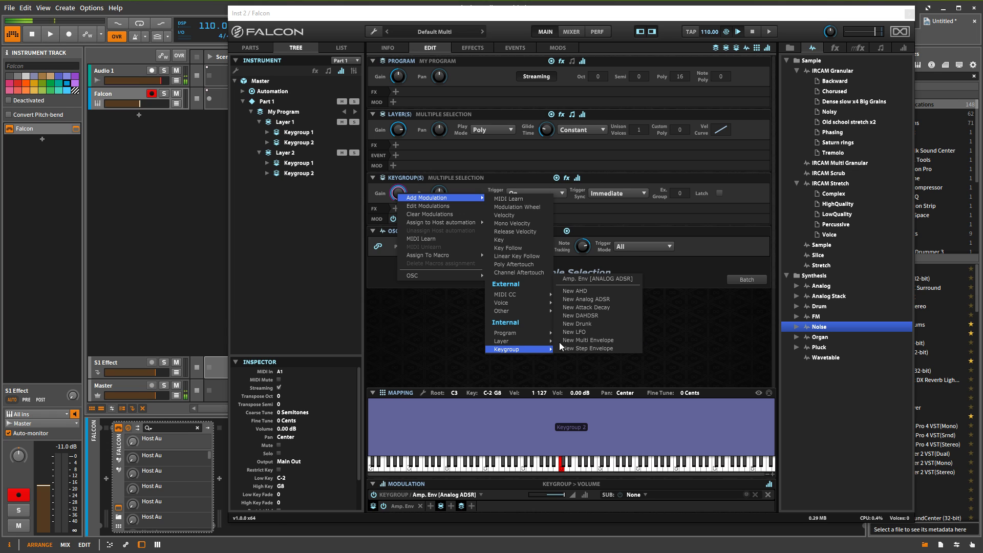
click(589, 333)
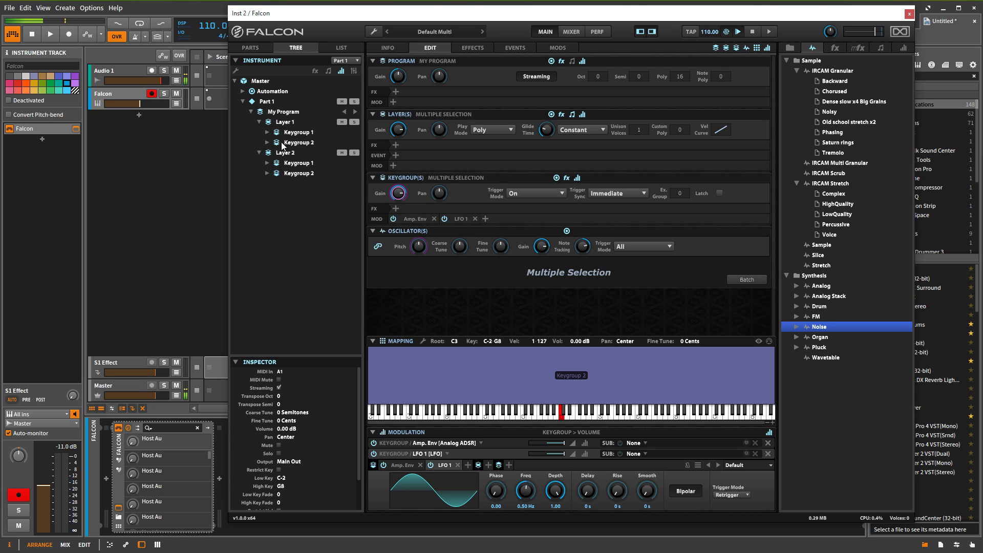
Expand Keygroups 1 and 2 of Layers 1 and 2 to check each LFO 1.
click(267, 132)
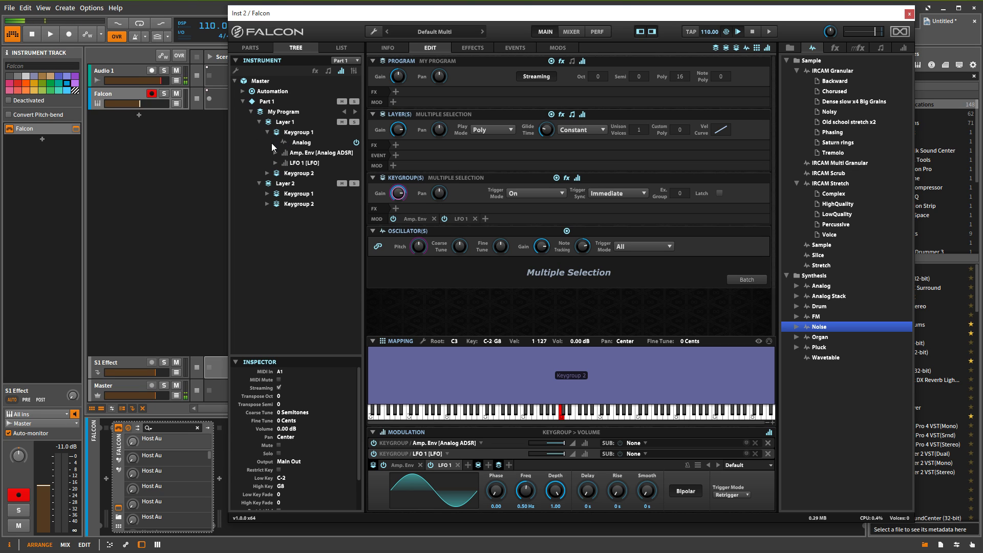
click(268, 173)
click(268, 225)
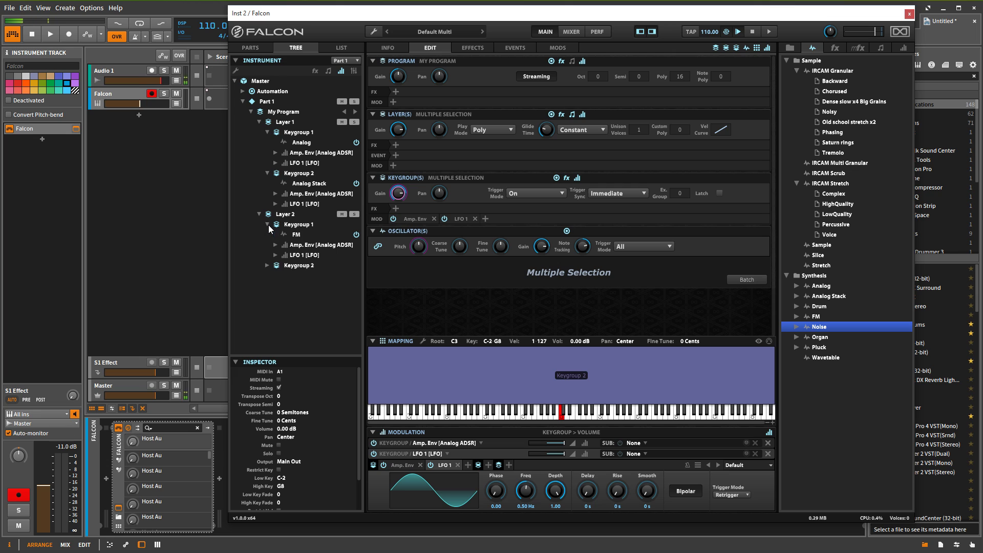
click(267, 266)
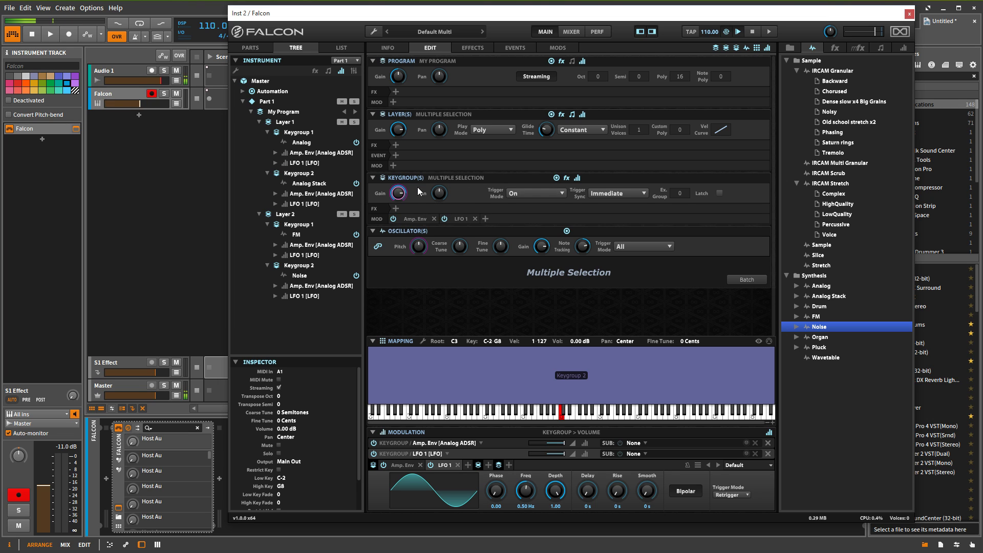
mouse_move(400, 194)
Add a second keygroup LFO (LFO 2) to the volume of Layer 2's Keygroup 1.
click(327, 115)
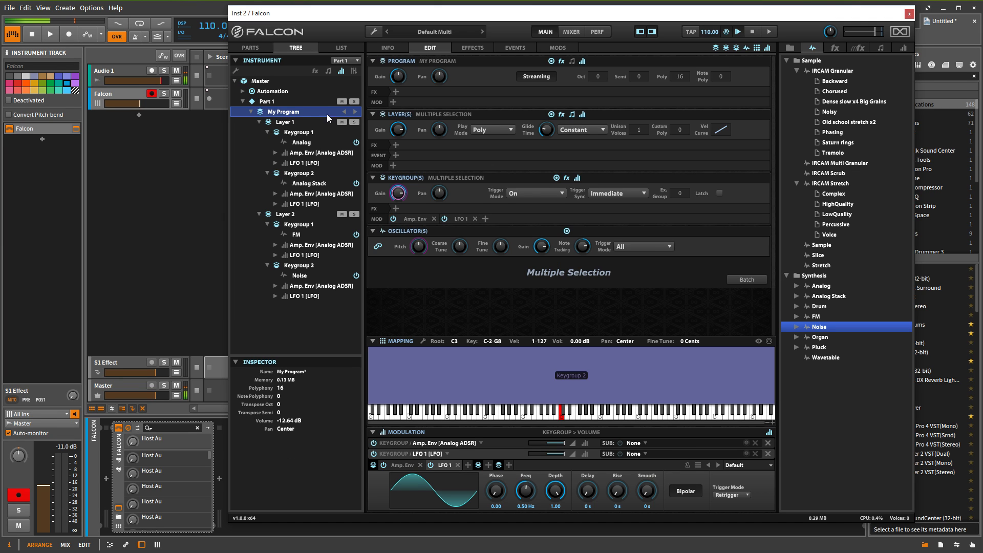
click(298, 226)
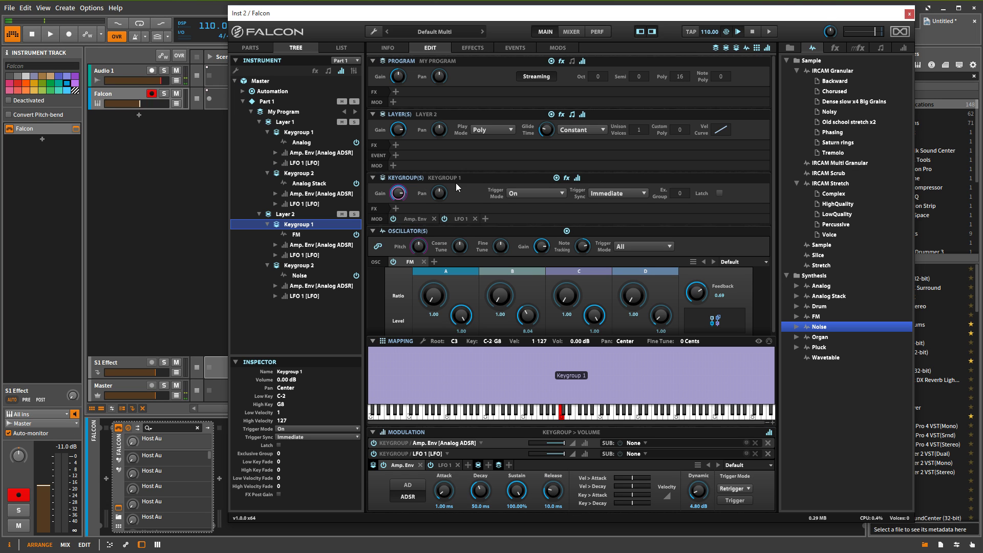
right_click(398, 195)
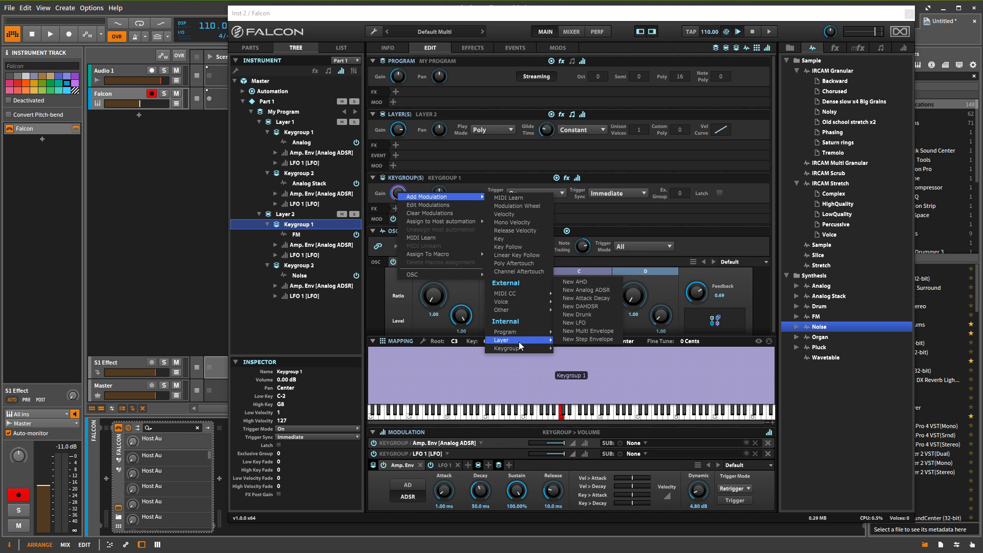
mouse_move(524, 350)
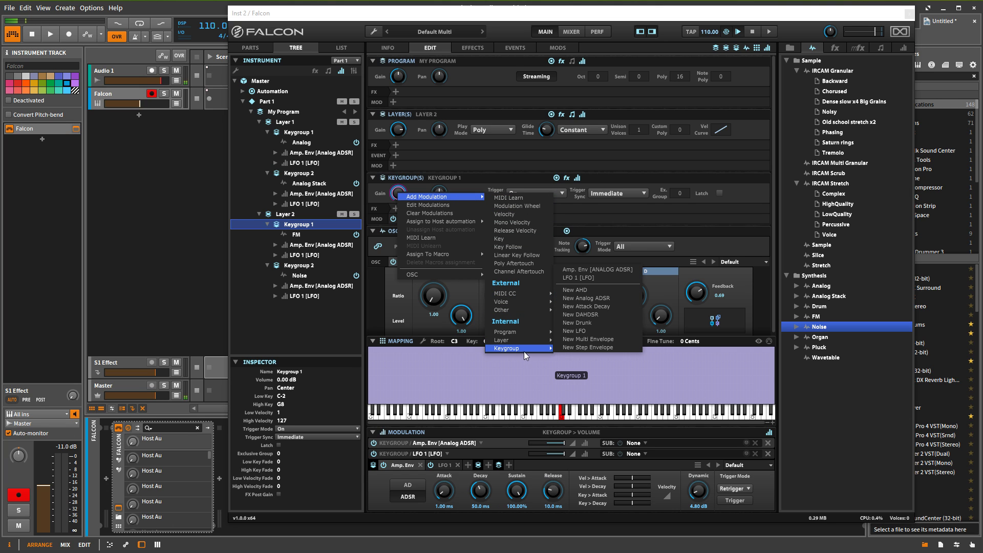
click(592, 330)
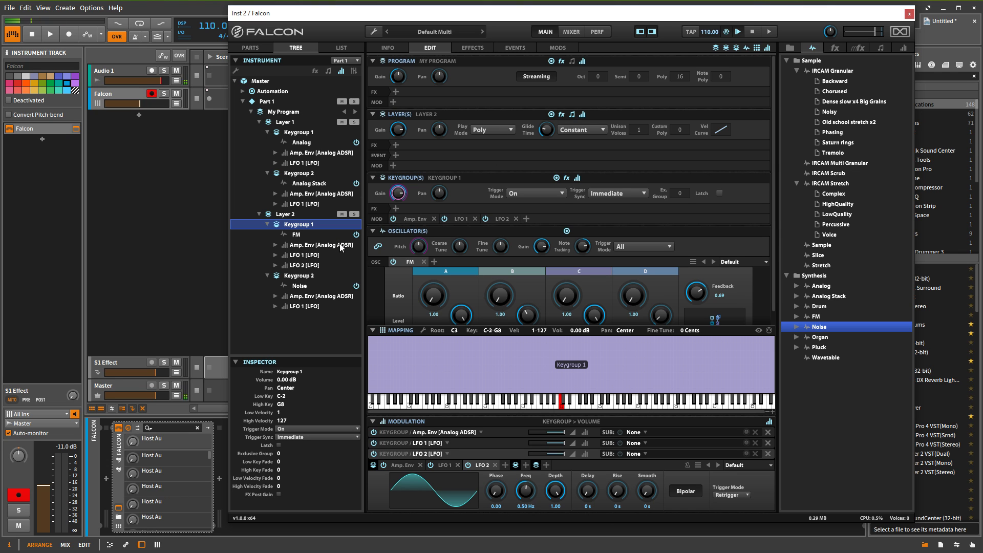
mouse_move(400, 195)
Reselect Layer 2 and then My Program.
click(290, 214)
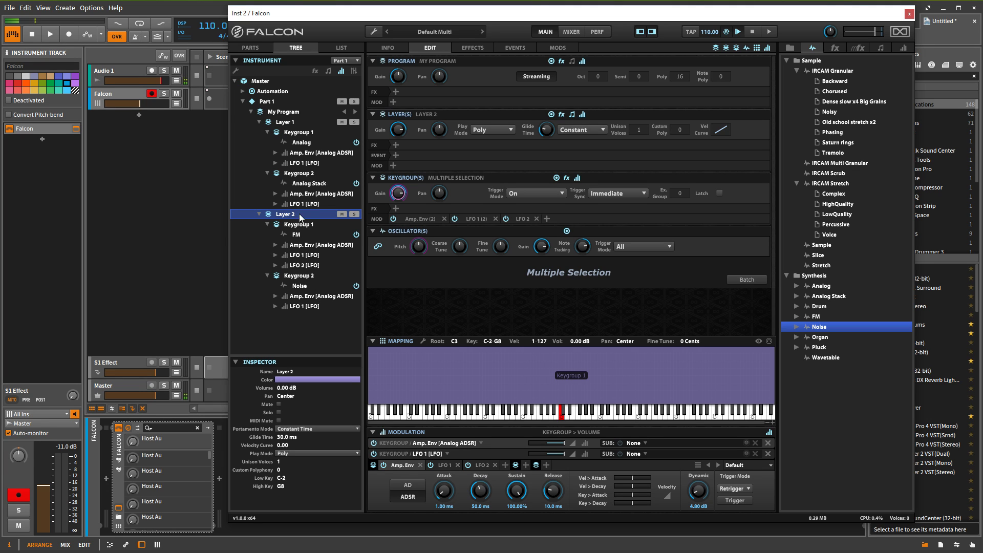
click(293, 112)
mouse_move(389, 131)
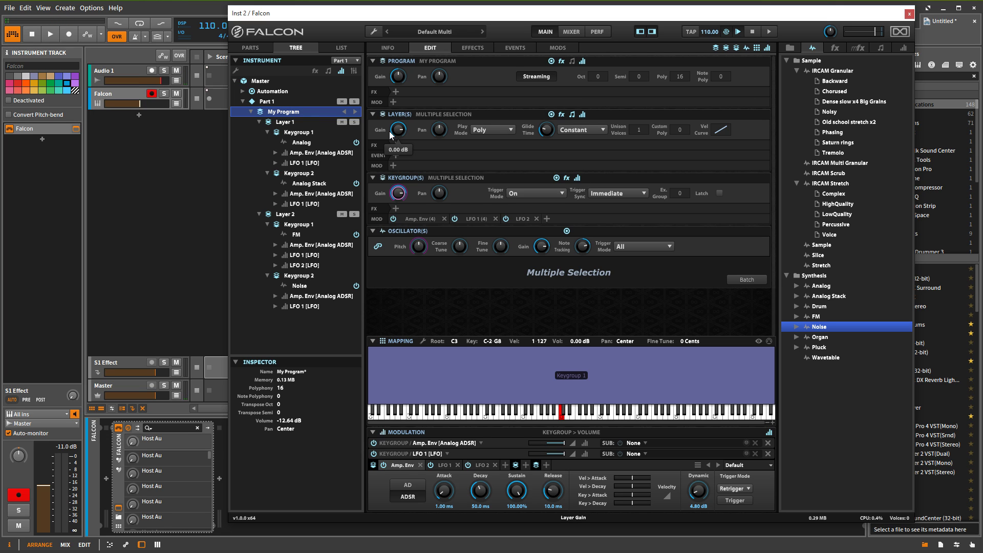
Delete the LFO 2 node under Layer 2's Keygroup 1.
click(297, 265)
right_click(297, 266)
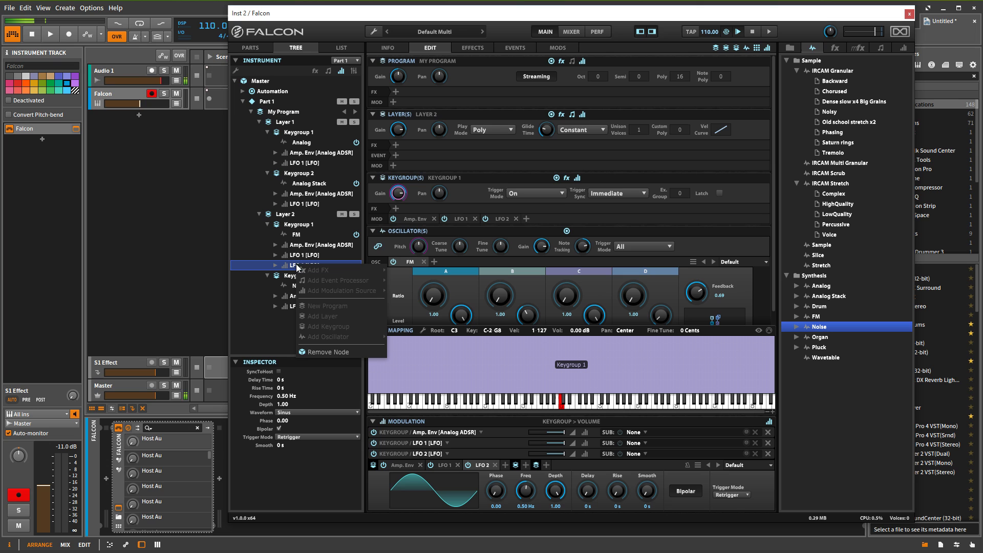
click(332, 349)
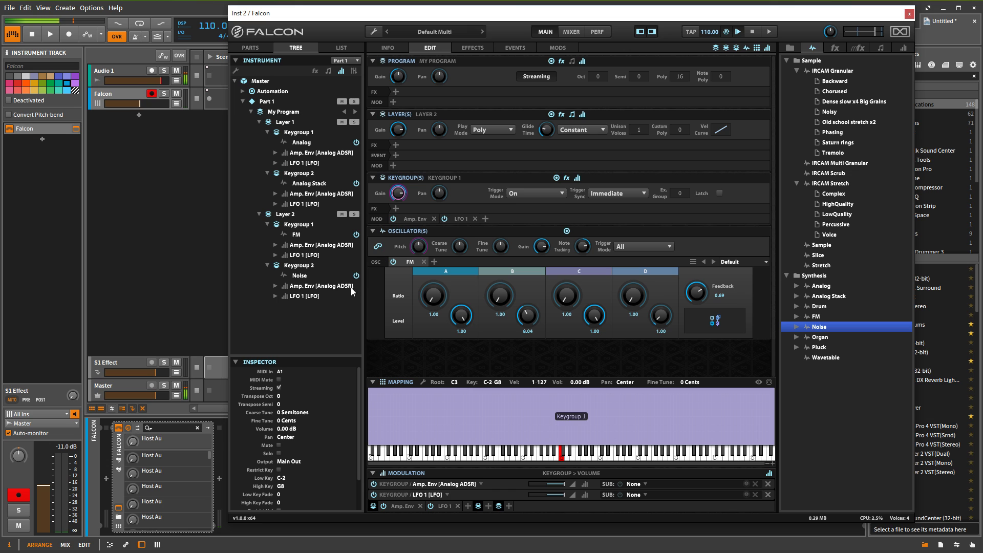
Set Layer 1 Keygroup 2's LFO 1 Freq to 3.67 Hz and play two notes to audition it.
click(303, 202)
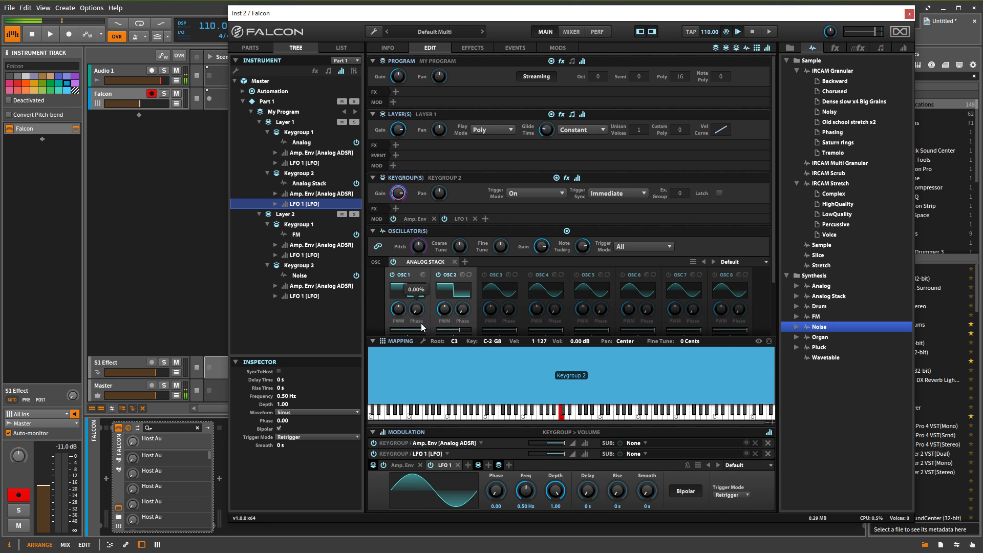
drag(525, 491, 523, 462)
click(490, 412)
click(498, 414)
From My Program, add a keygroup-level LFO 2 to Oscillator Pitch via Add Modulation > Keygroup > New LFO.
mouse_move(399, 85)
mouse_move(417, 250)
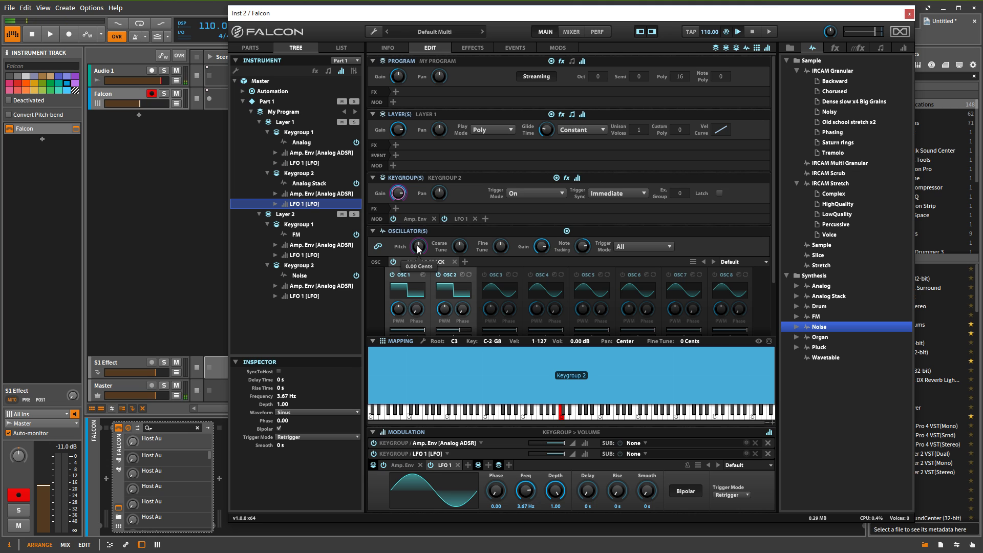
click(294, 113)
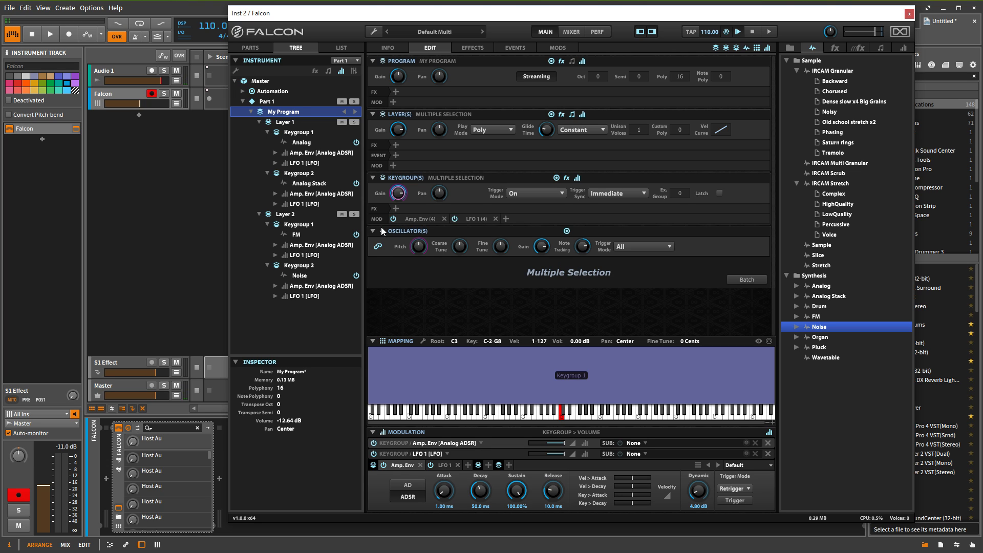
right_click(421, 245)
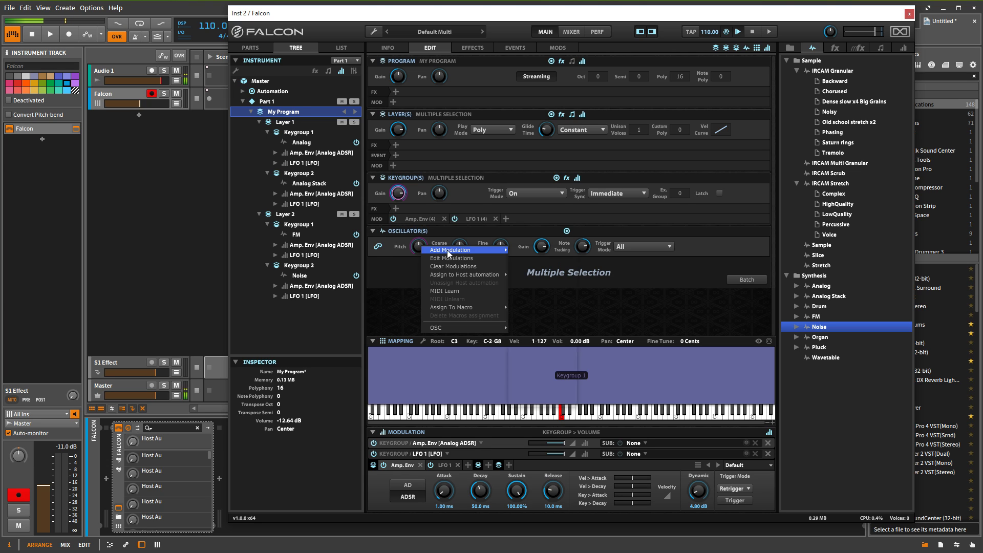
mouse_move(485, 250)
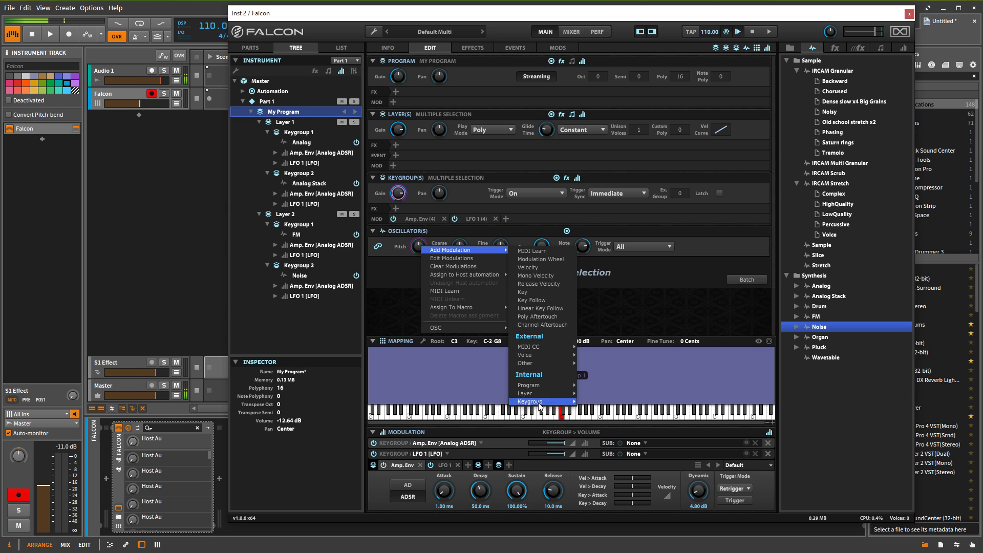
mouse_move(546, 402)
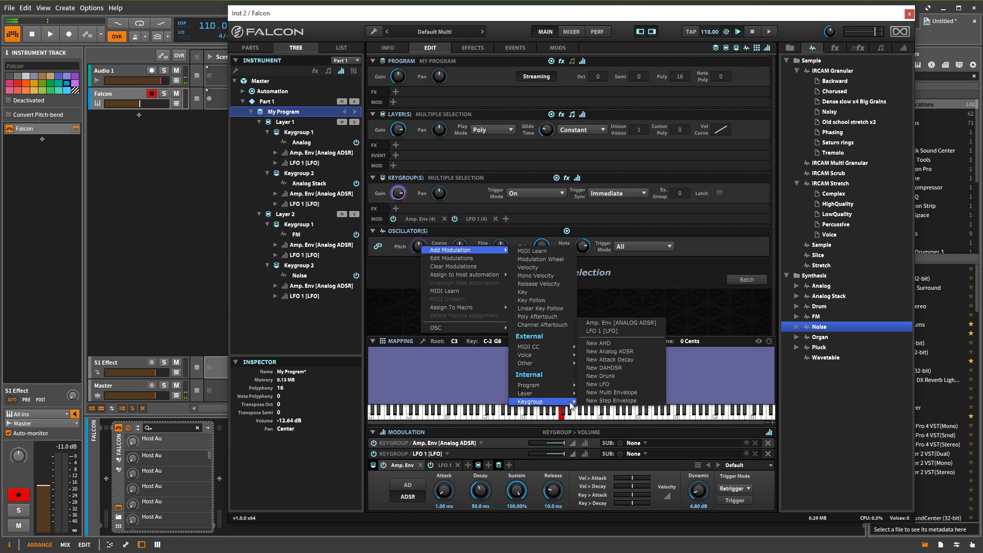
click(617, 383)
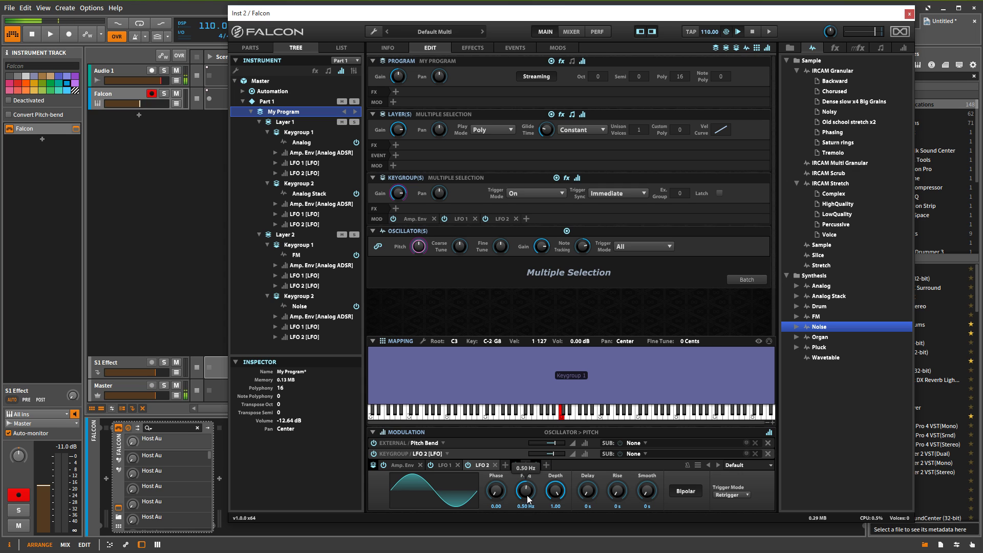
drag(527, 498, 517, 458)
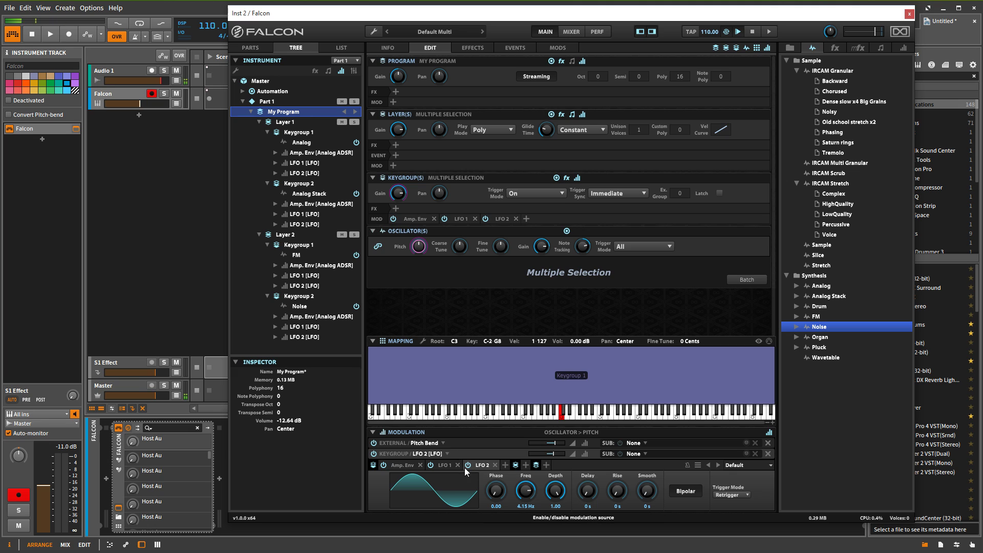
mouse_move(496, 495)
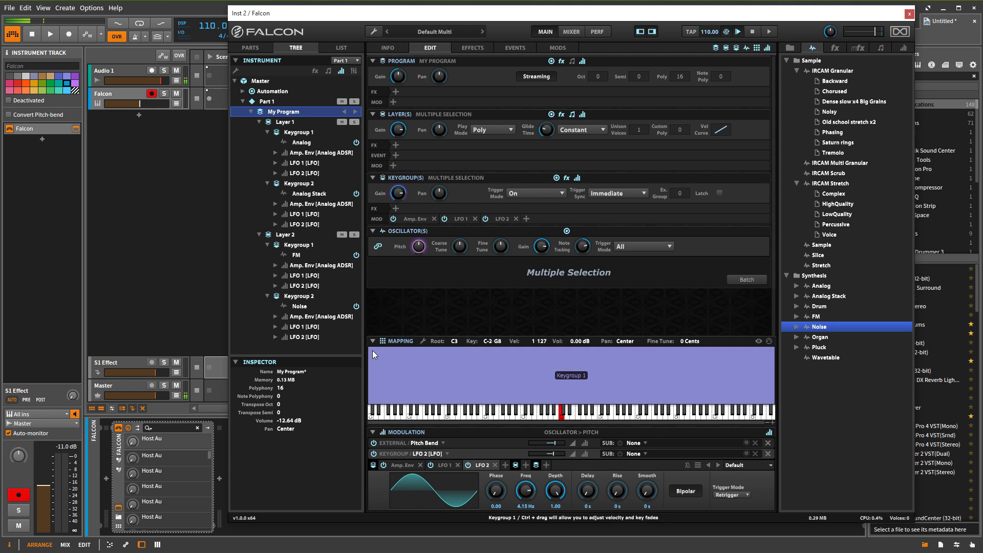
click(308, 336)
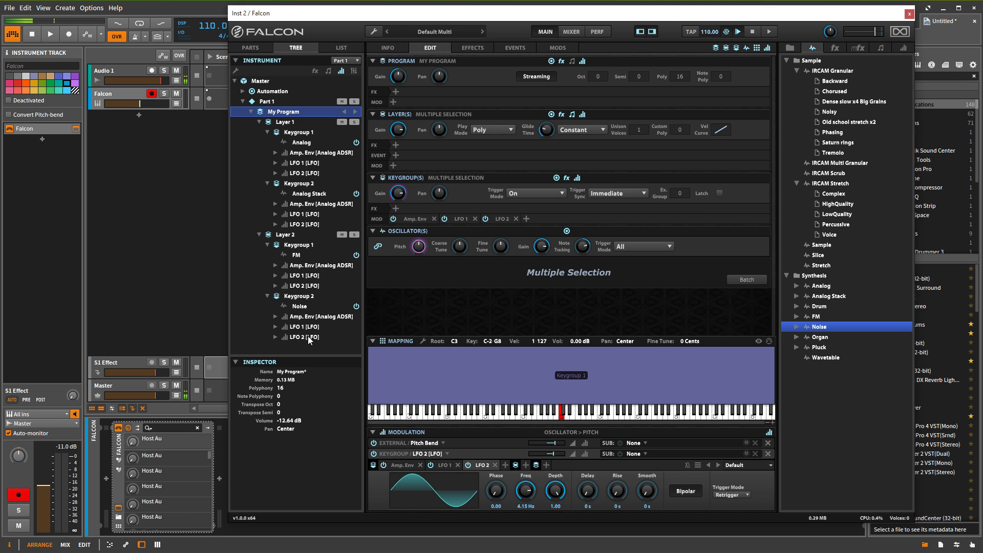
click(310, 286)
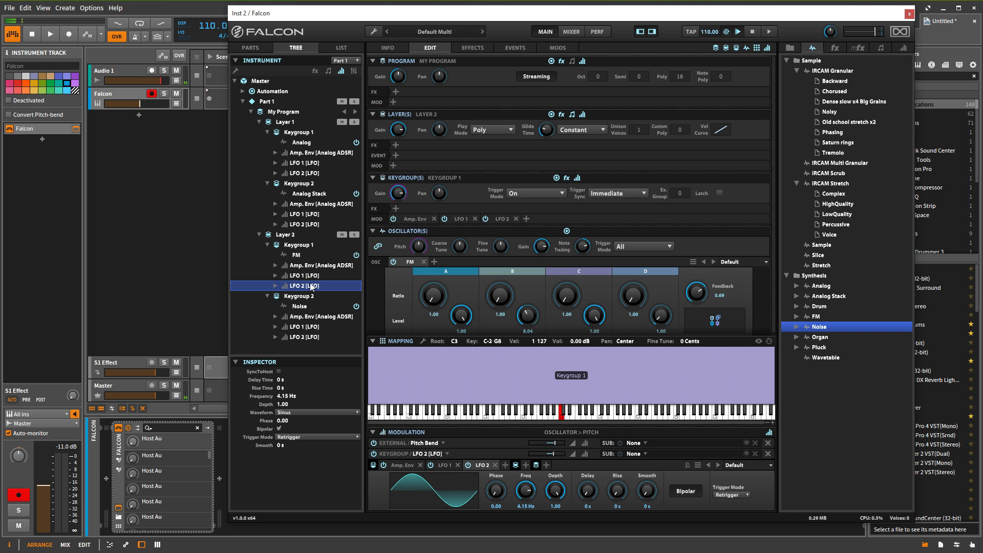
click(310, 226)
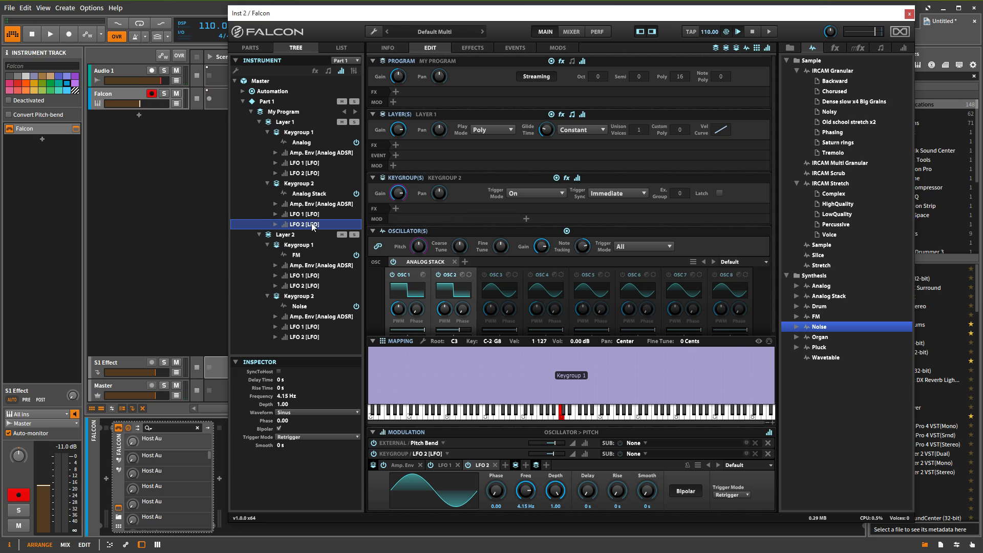
click(285, 111)
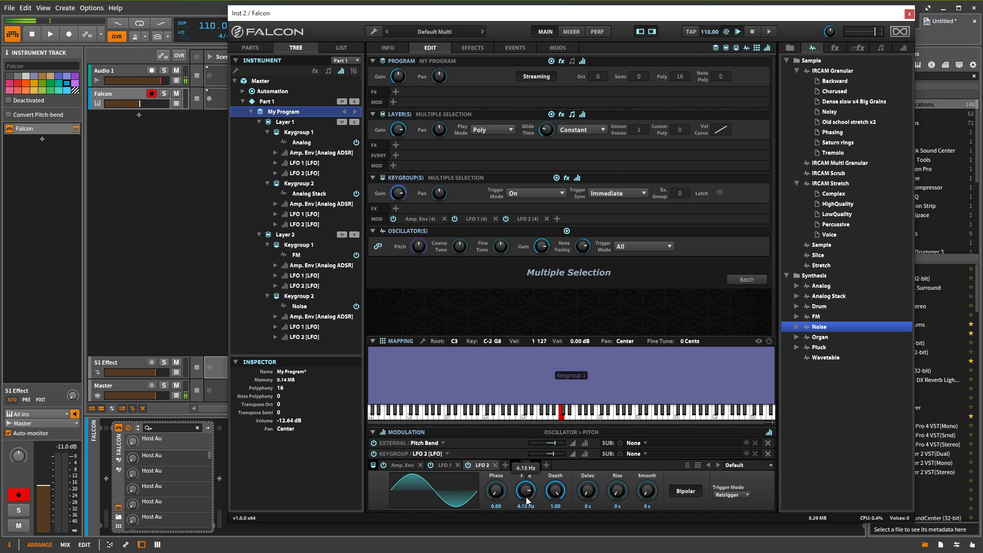
click(307, 337)
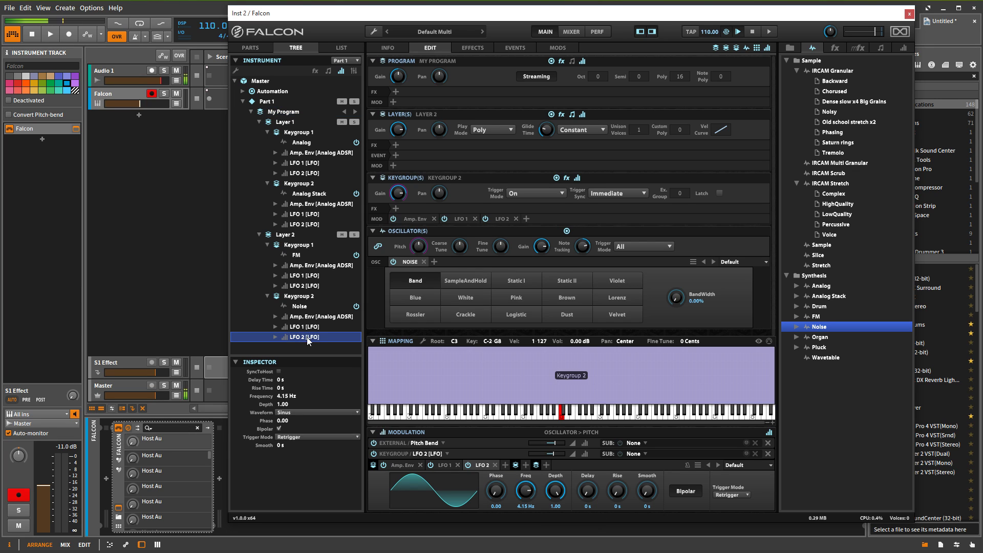
After viewing Layer 2 Keygroup 1's LFO 2, load My Program.uvip from Documents.
mouse_move(528, 495)
click(318, 286)
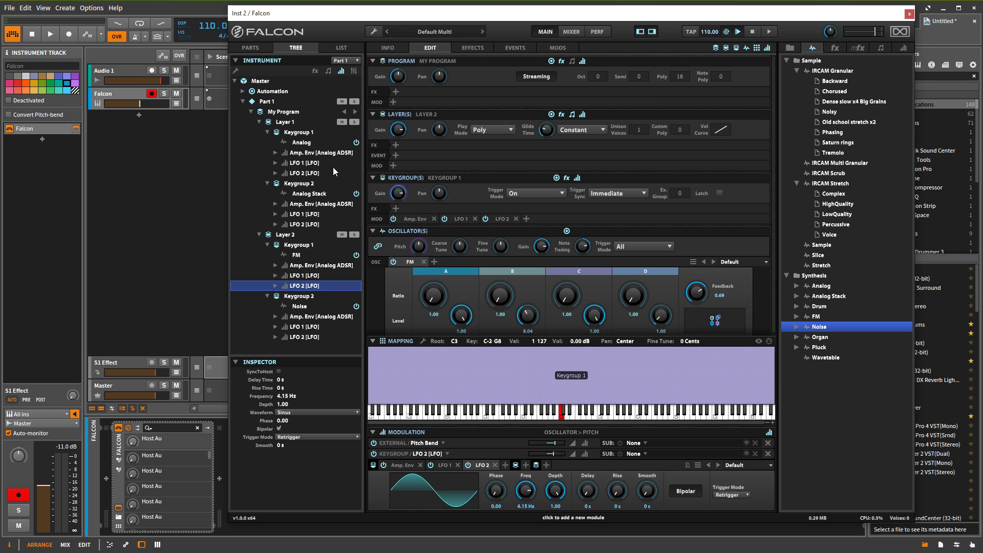
click(373, 32)
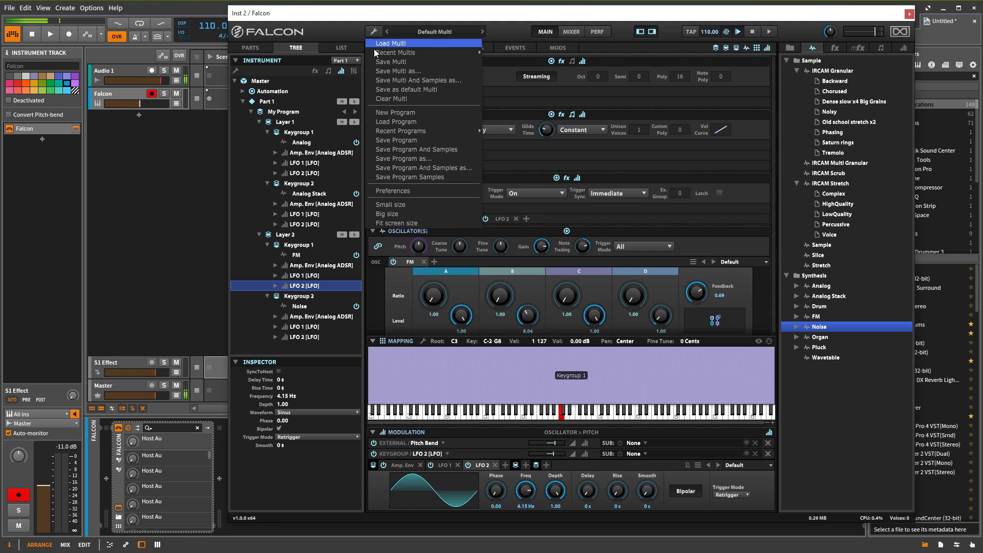
click(410, 122)
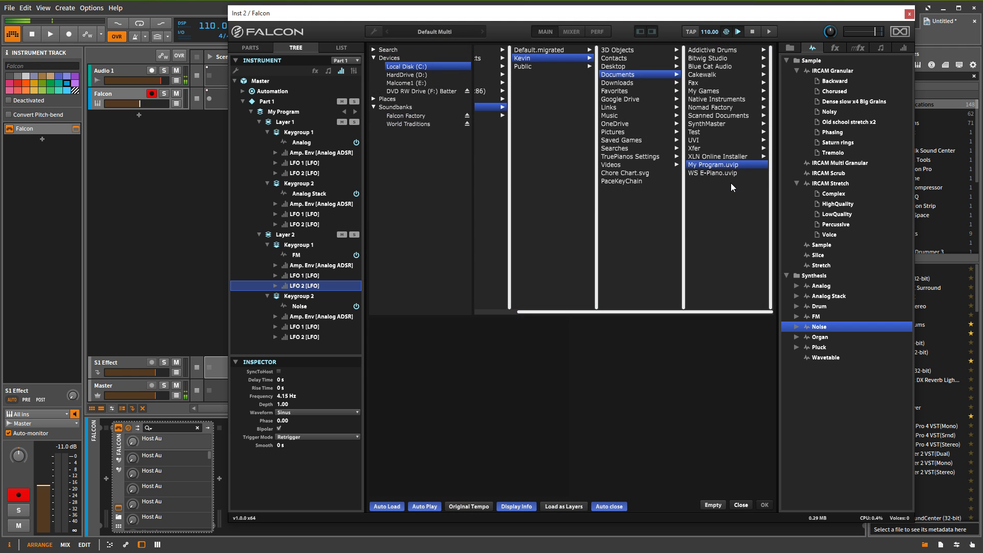
double_click(727, 167)
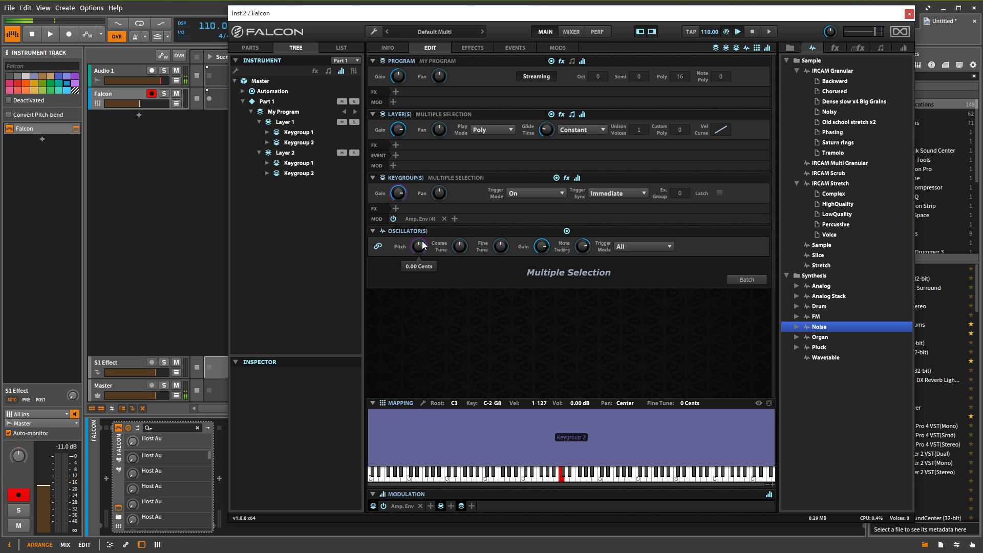
On My Program, add a new program-level LFO to the oscillators' pitch.
click(283, 112)
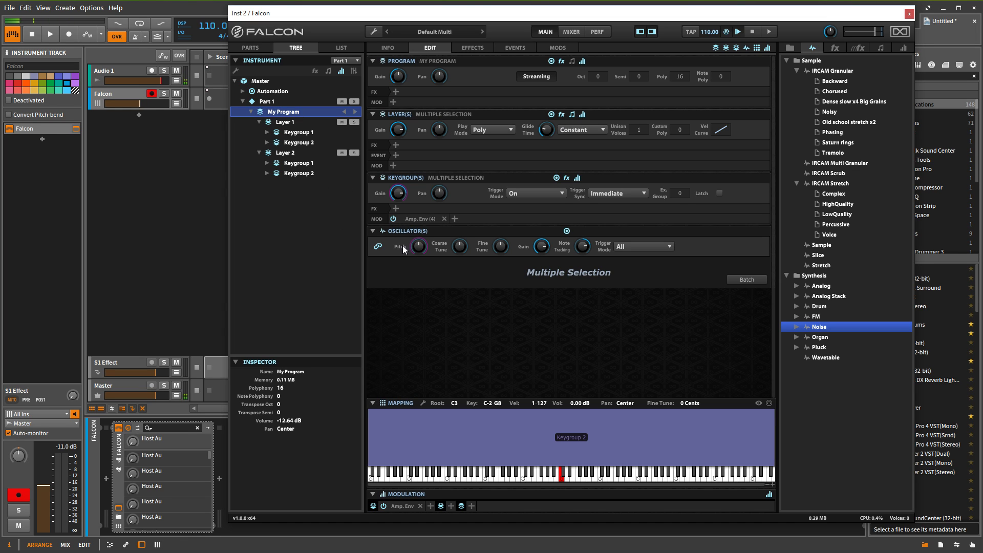
right_click(420, 245)
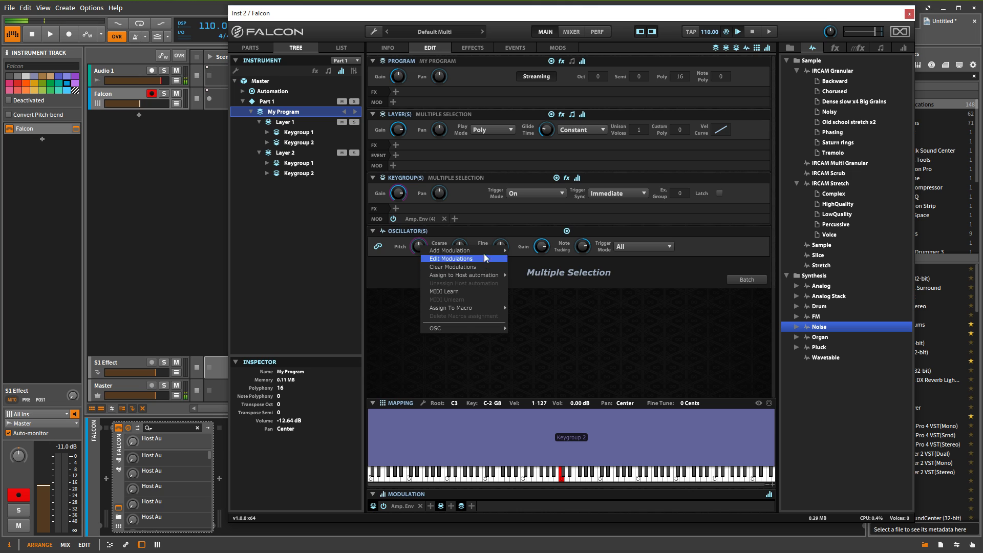
mouse_move(485, 250)
mouse_move(549, 384)
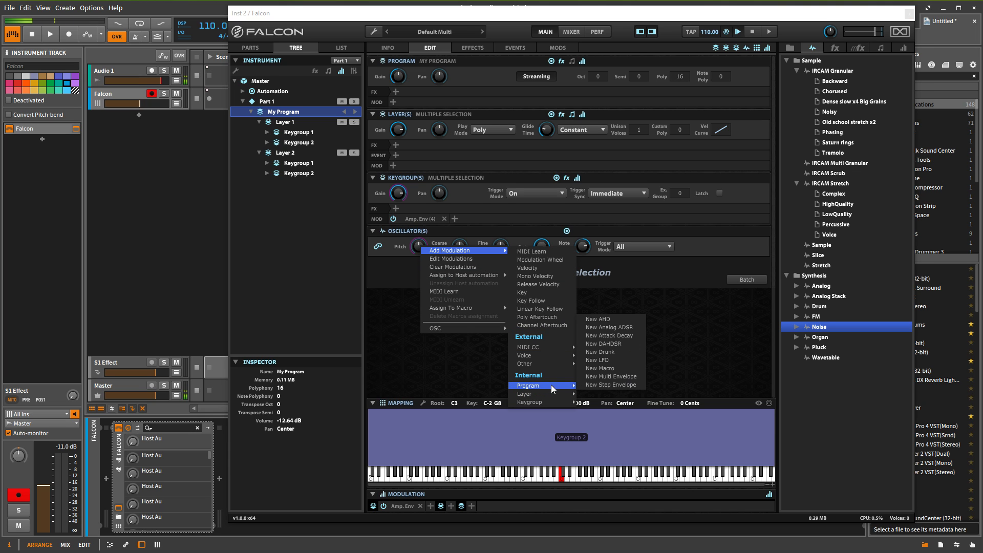
click(623, 361)
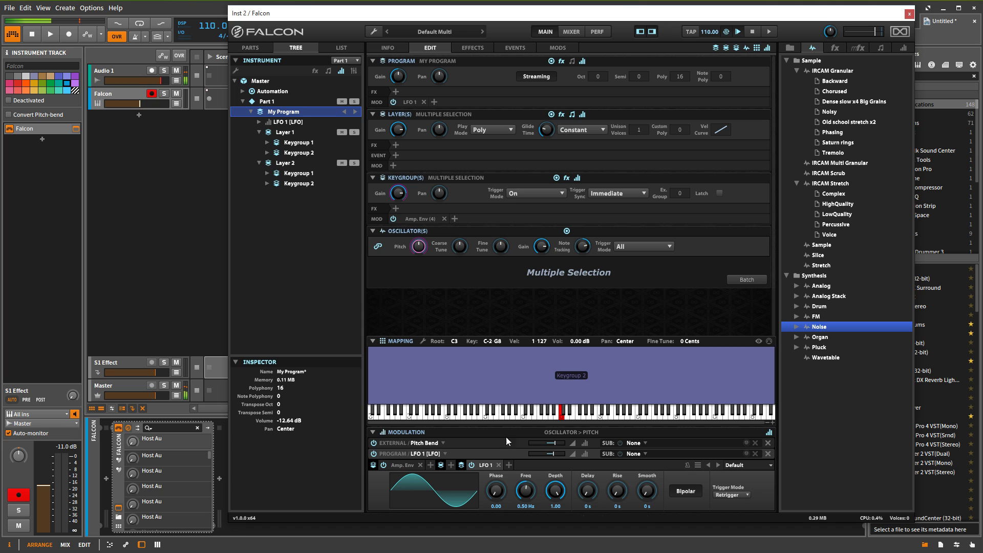
Set LFO 1's frequency to 1.42 Hz and expand it to list its pitch targets.
mouse_move(533, 493)
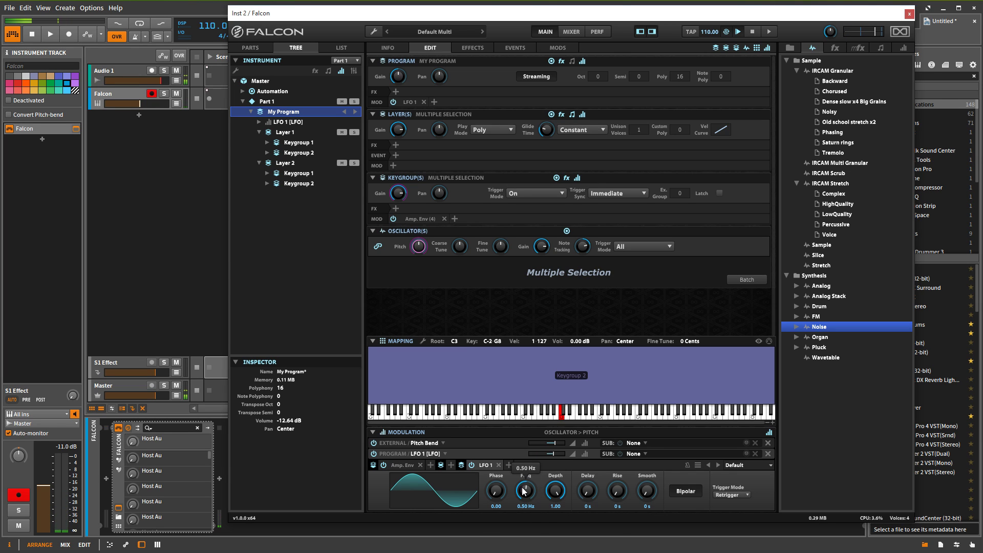
drag(526, 492, 552, 464)
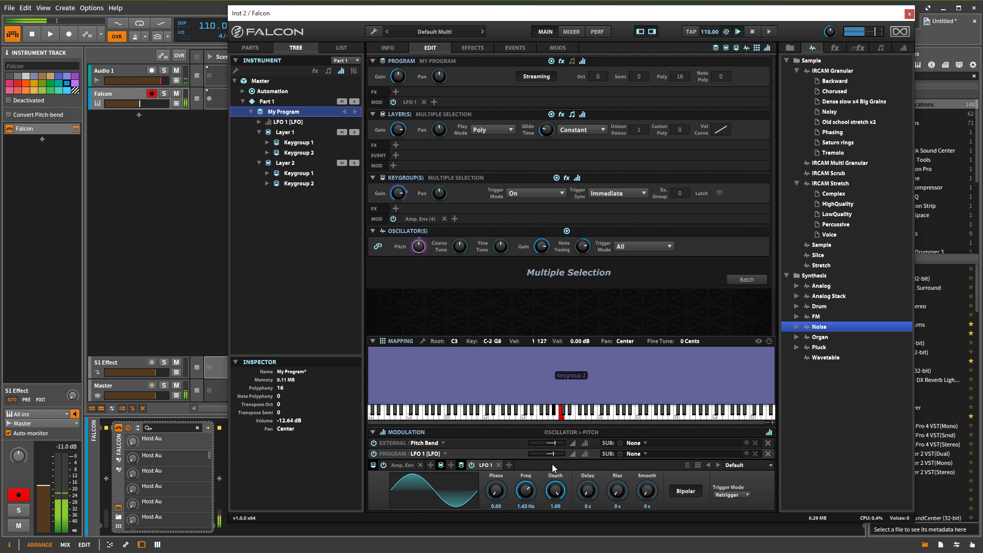
mouse_move(552, 454)
mouse_move(500, 480)
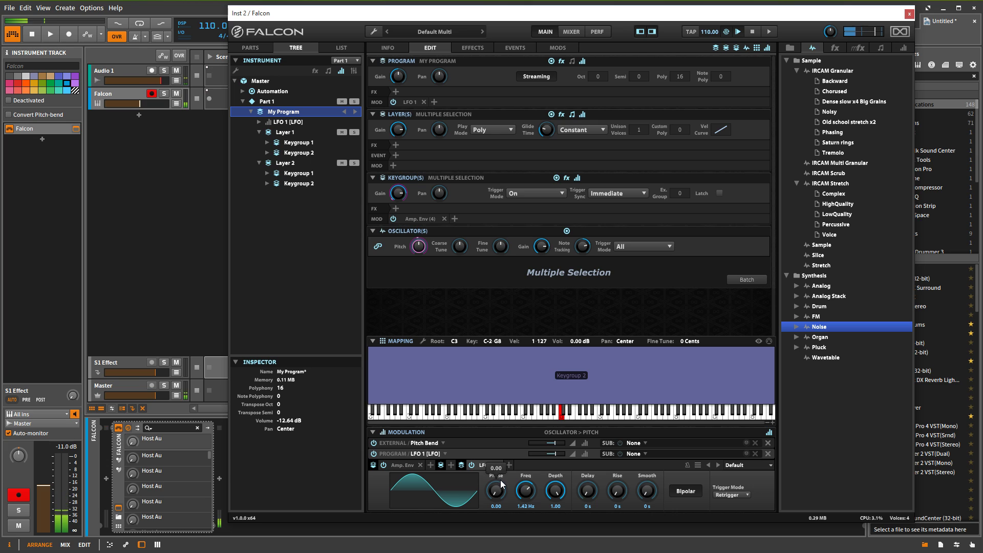
click(260, 121)
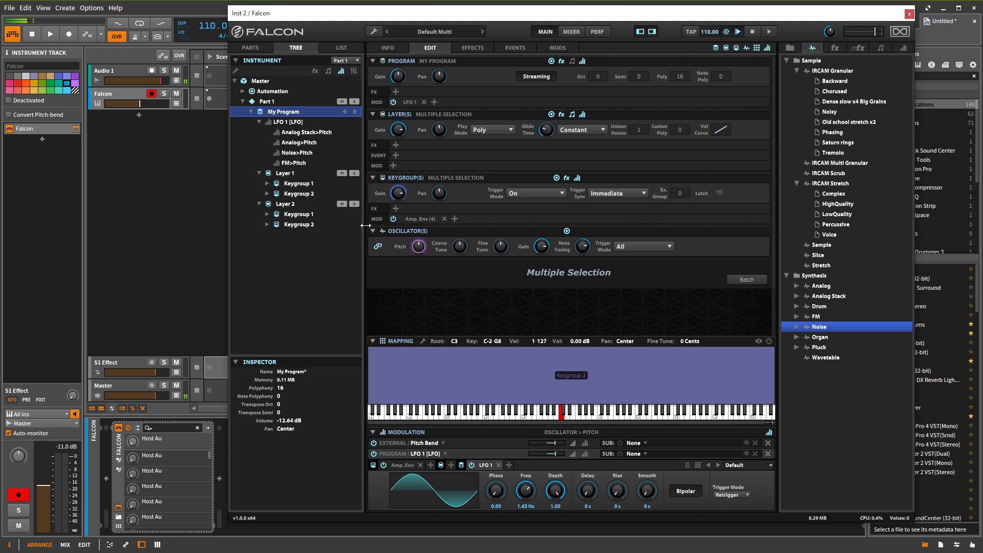
Step through the Tree to Layer 2's Keygroup 2 and confirm its Noise pitch uses Program LFO 1.
click(293, 122)
click(286, 176)
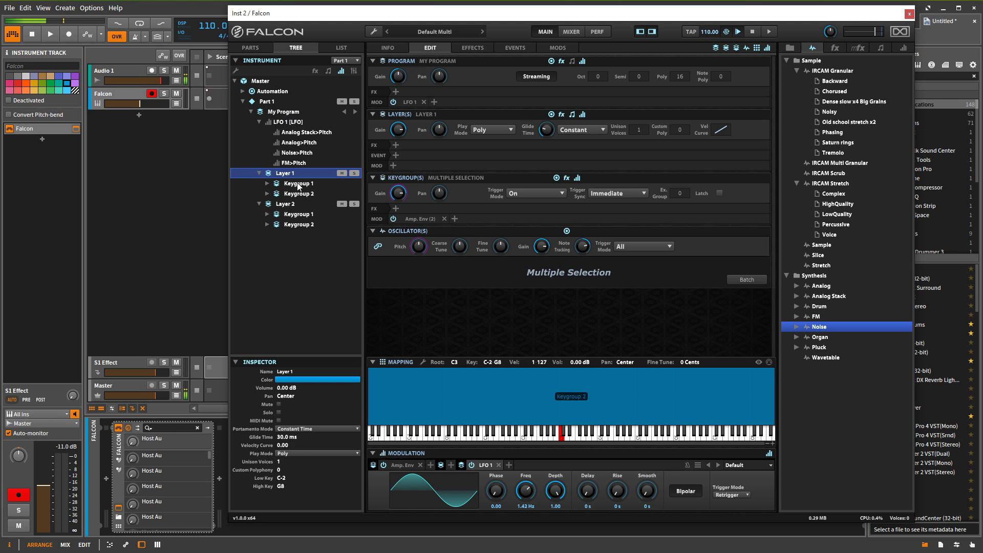
click(292, 183)
click(296, 194)
click(298, 204)
click(298, 224)
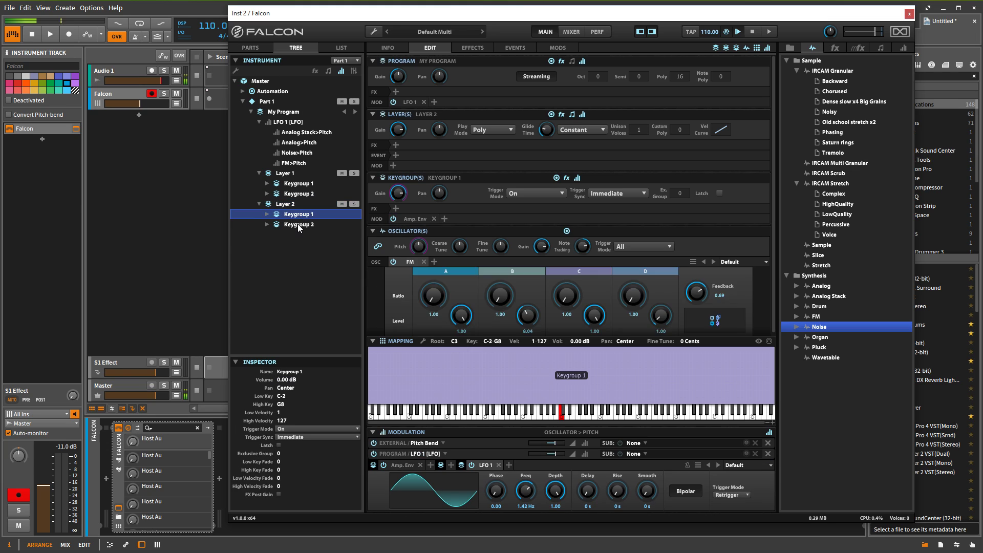
right_click(418, 246)
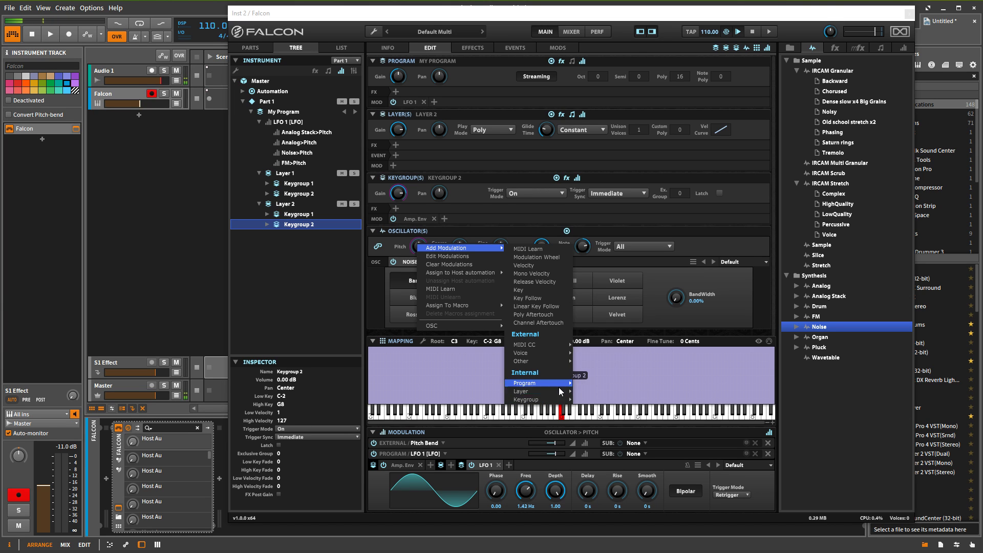
mouse_move(554, 390)
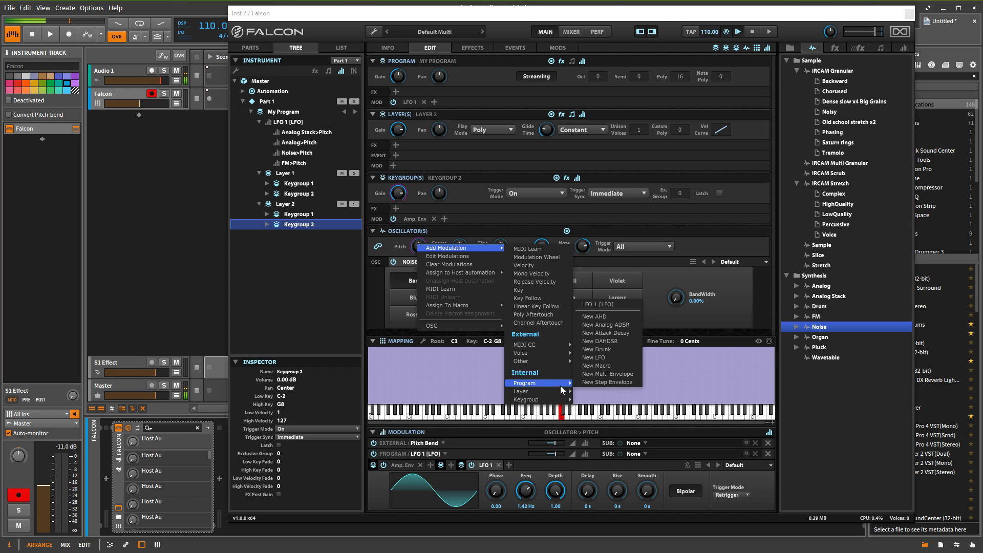
click(462, 232)
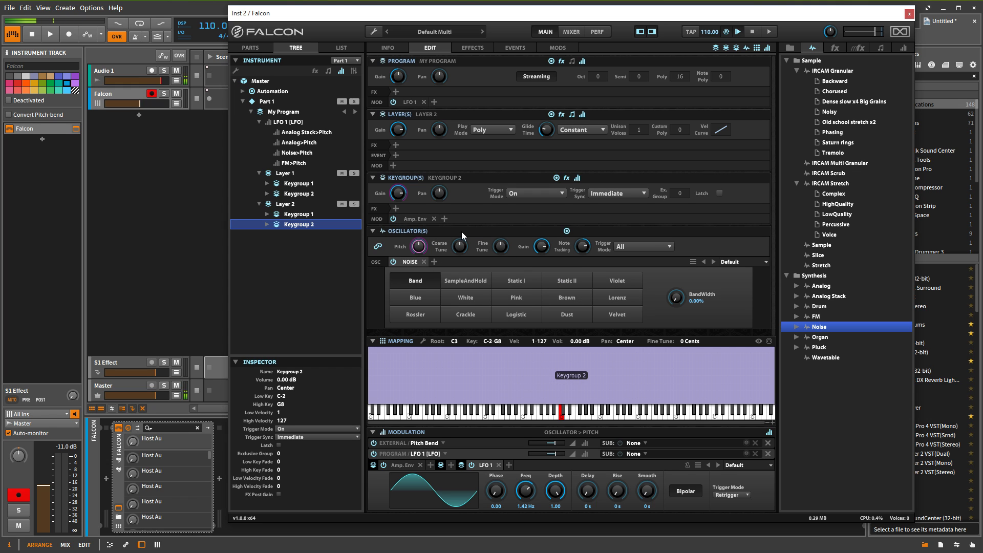